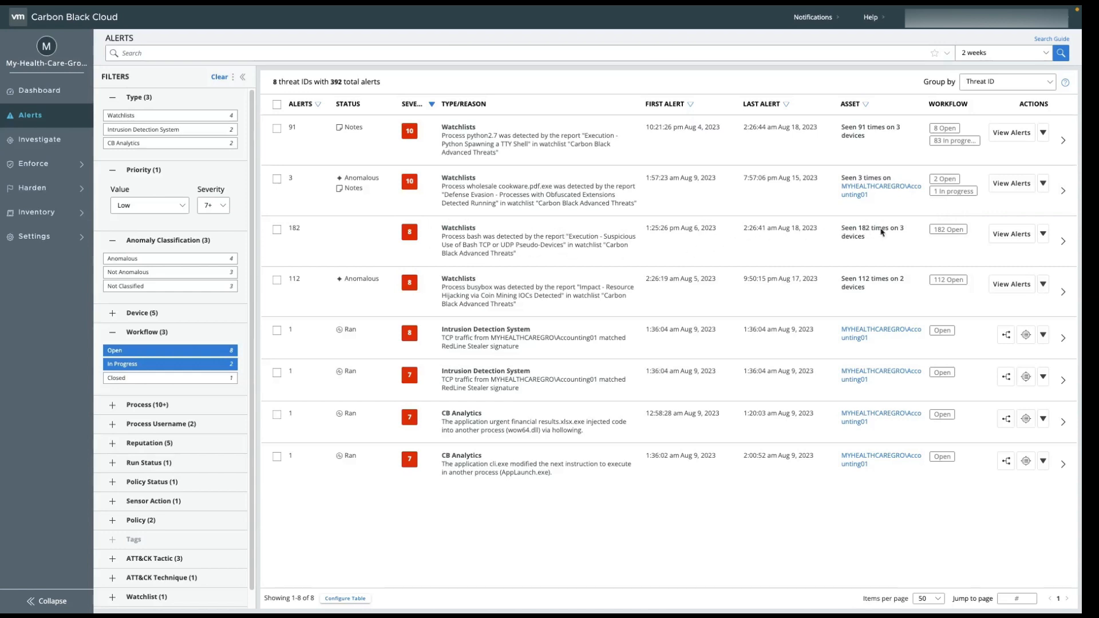
# - Open the newest alert in the "Suspicious Use of Bash TCP or UDP Pseudo-Devices" threat group and expand its details to full width
pyautogui.click(1011, 235)
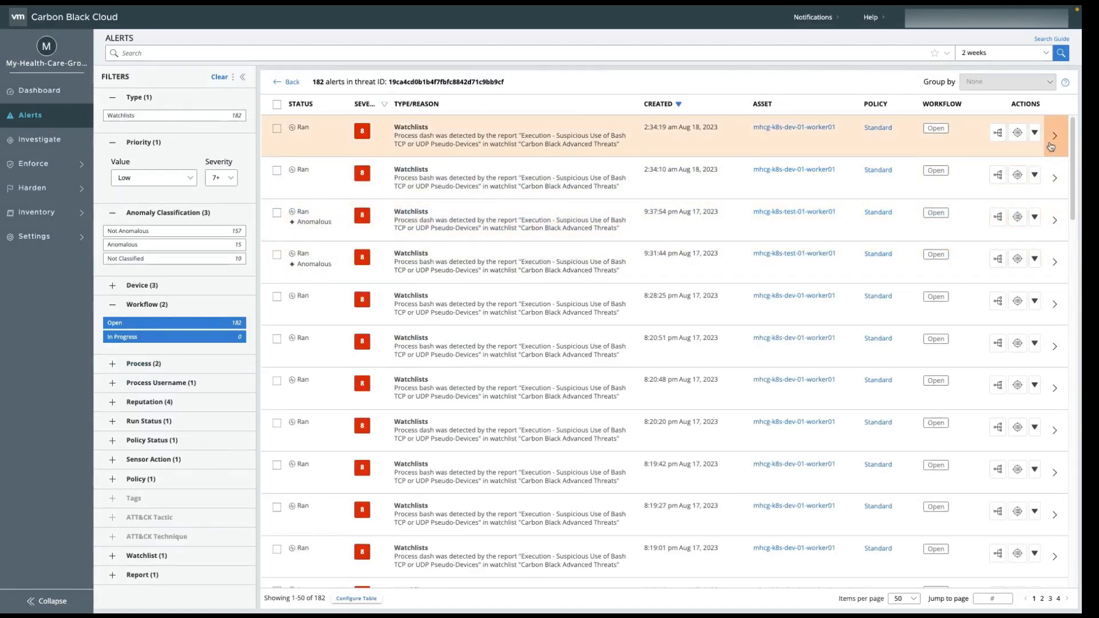
pyautogui.click(1051, 146)
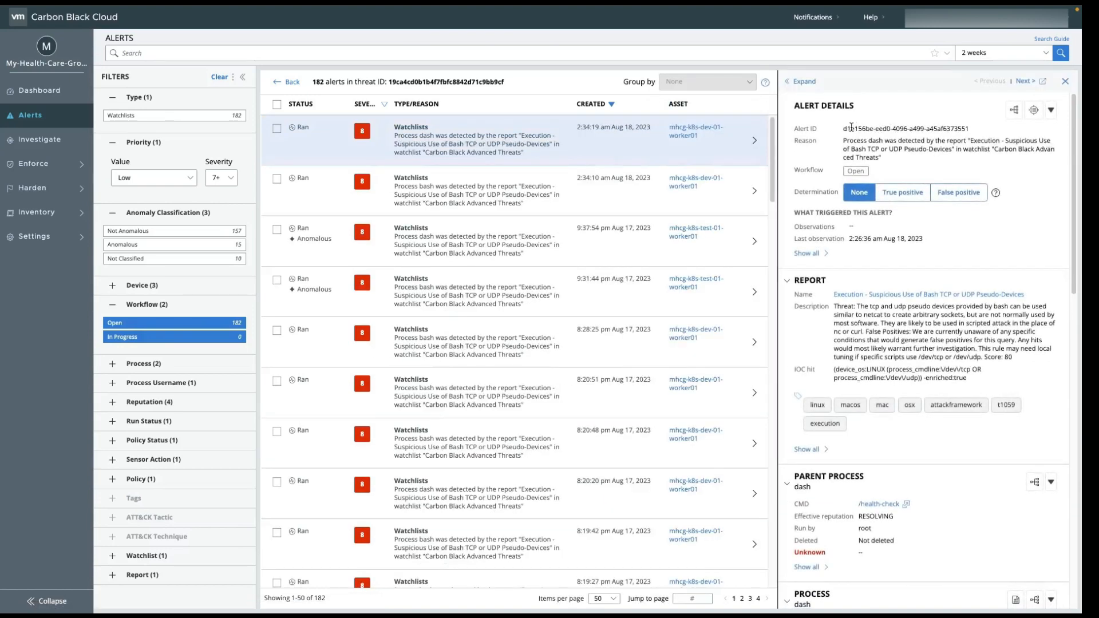
pyautogui.tripleClick(950, 130)
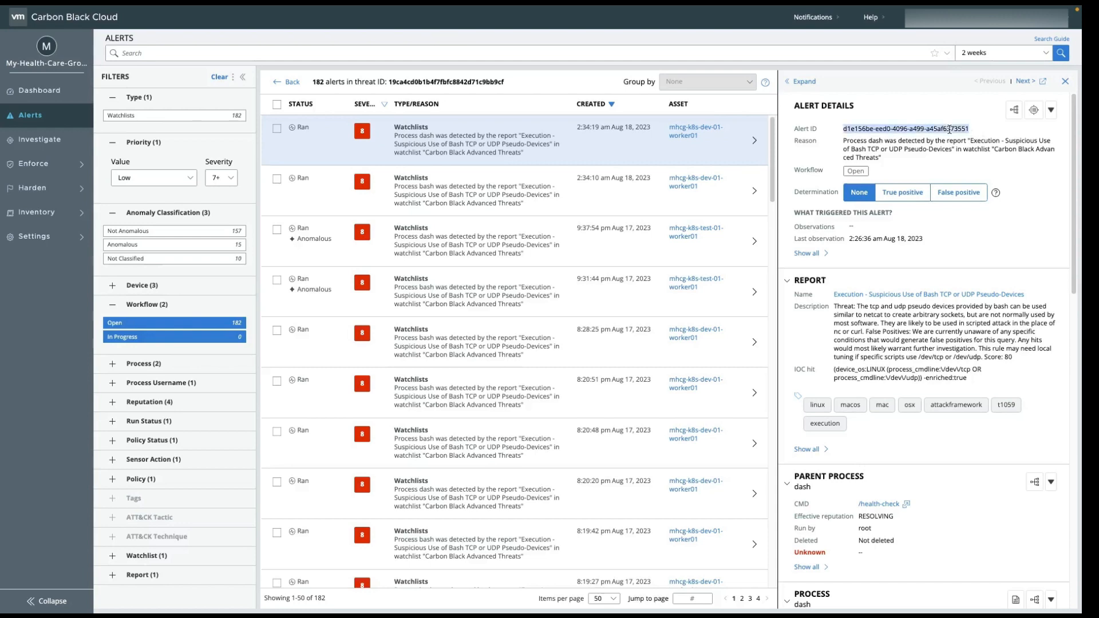
pyautogui.click(909, 150)
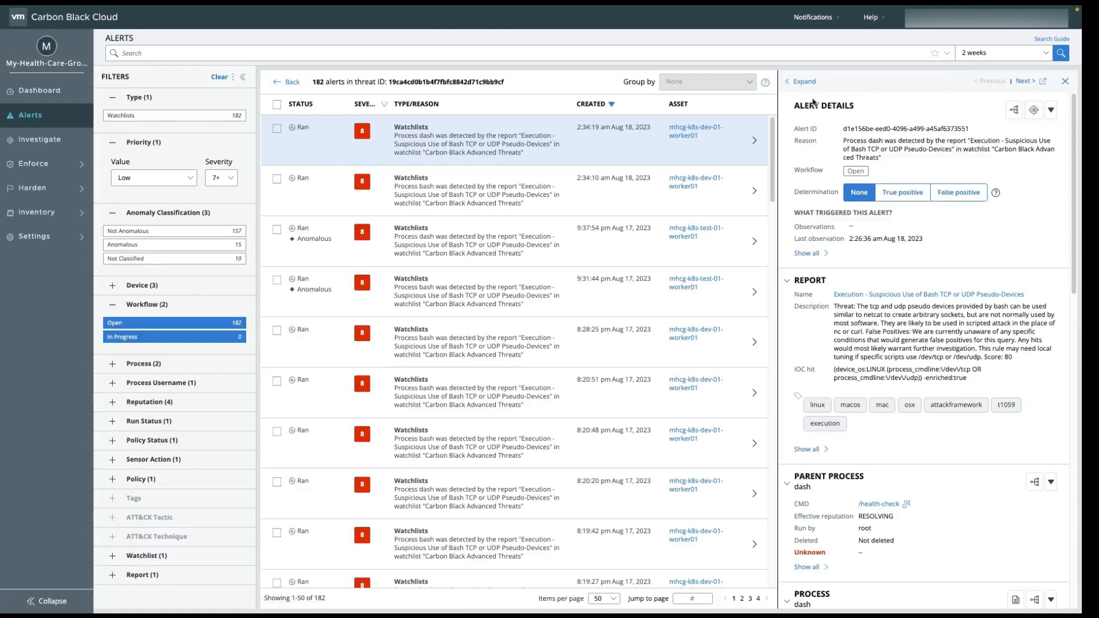
pyautogui.click(805, 81)
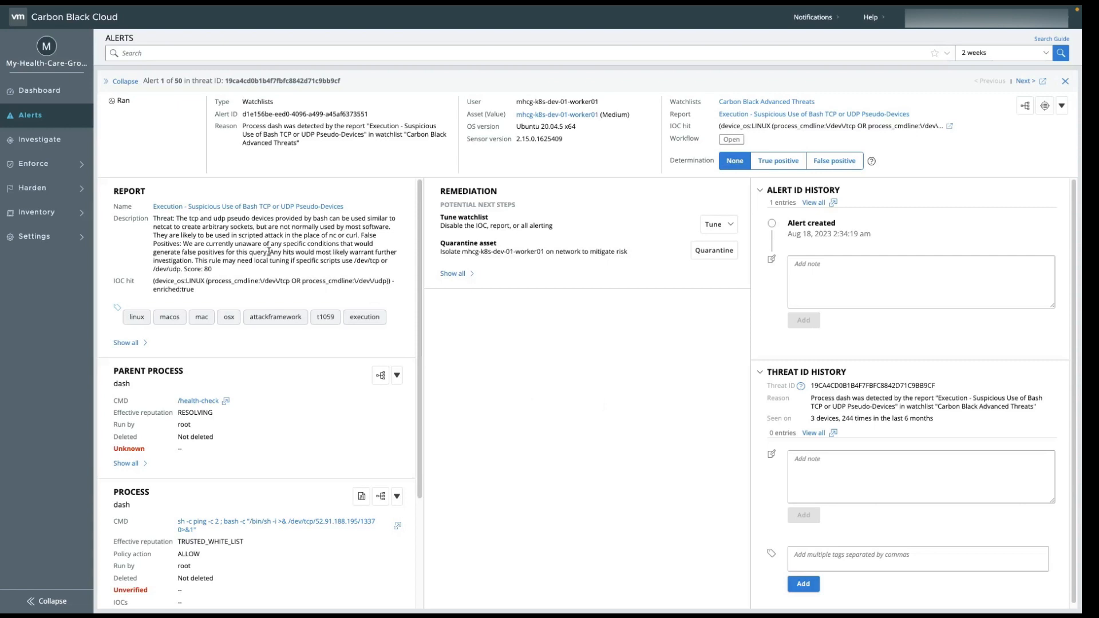
# - Reveal the additional report, device and remediation details of the alert for review
pyautogui.click(126, 343)
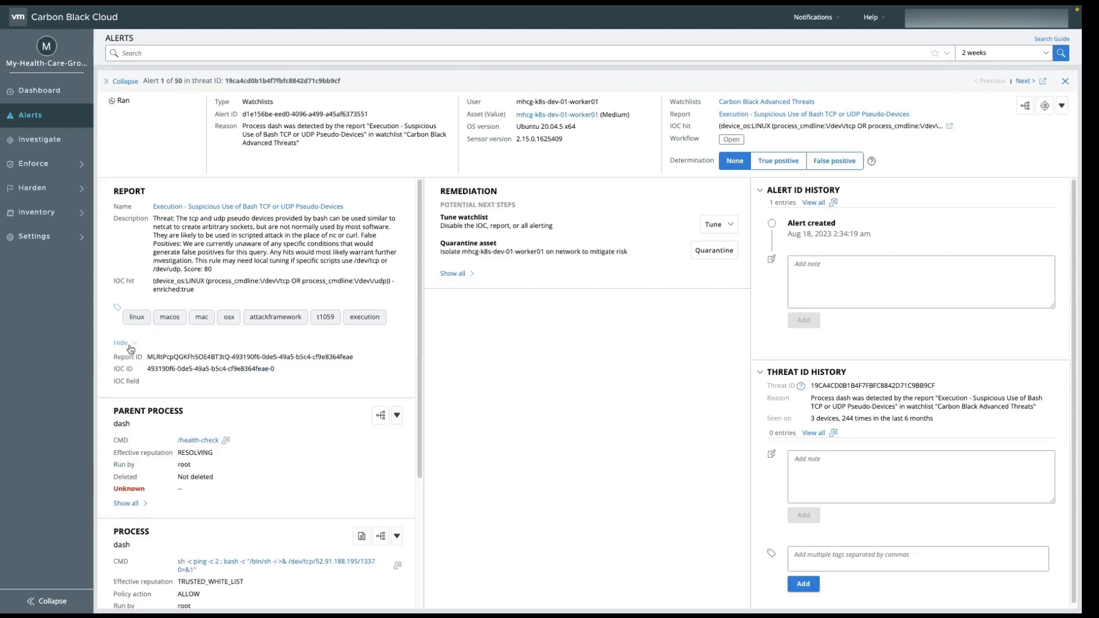
pyautogui.scroll(-1, 266, 384)
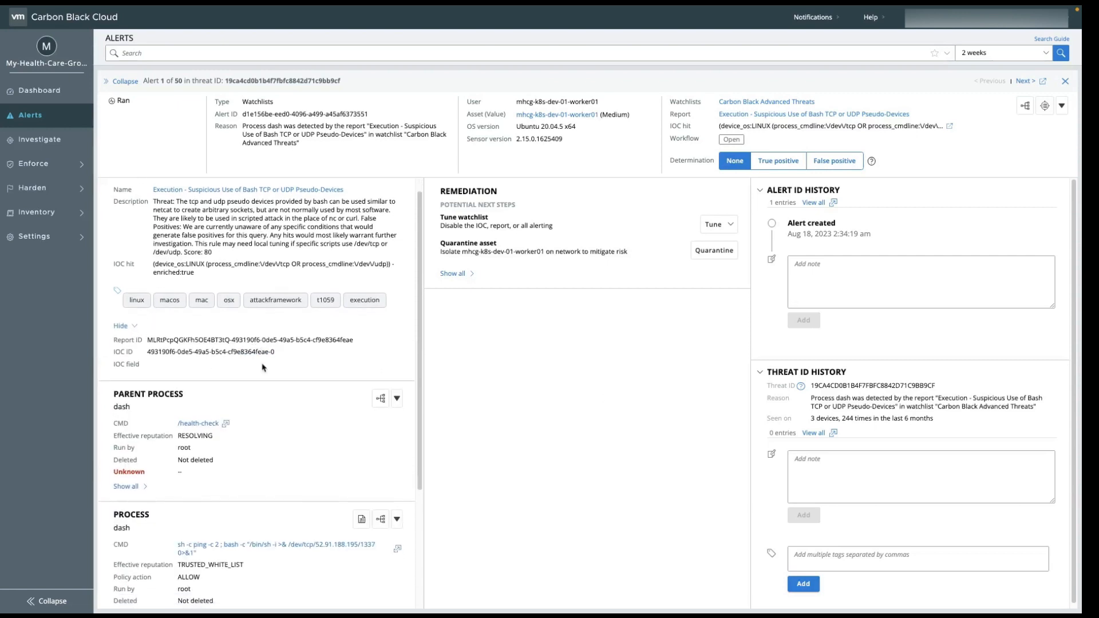
pyautogui.scroll(-5, 278, 409)
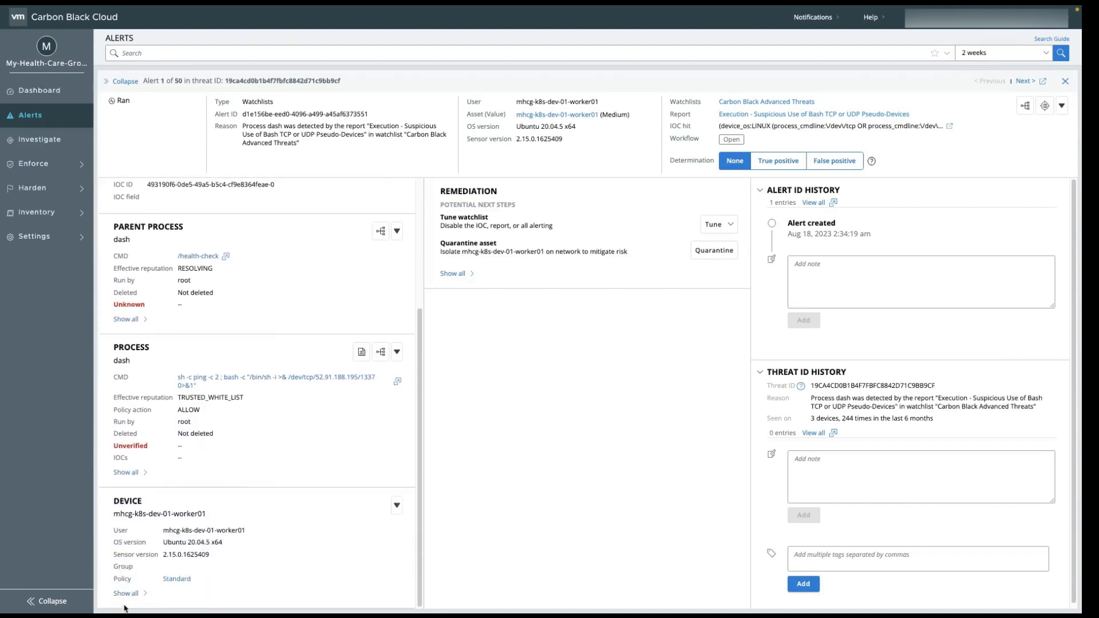
pyautogui.click(126, 595)
pyautogui.scroll(-3, 258, 549)
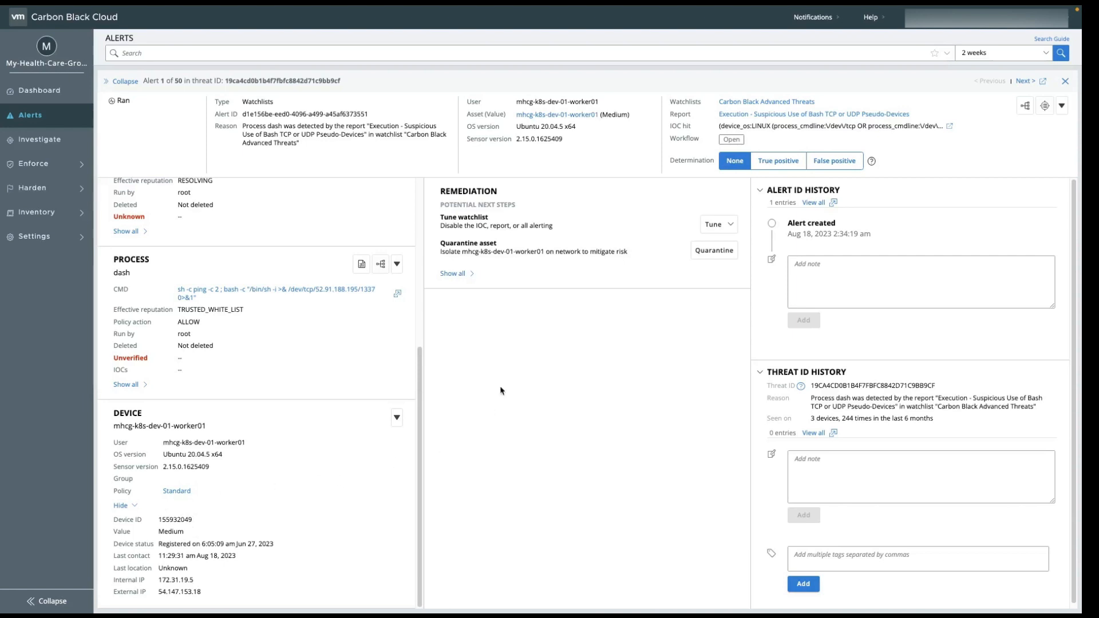
pyautogui.click(456, 275)
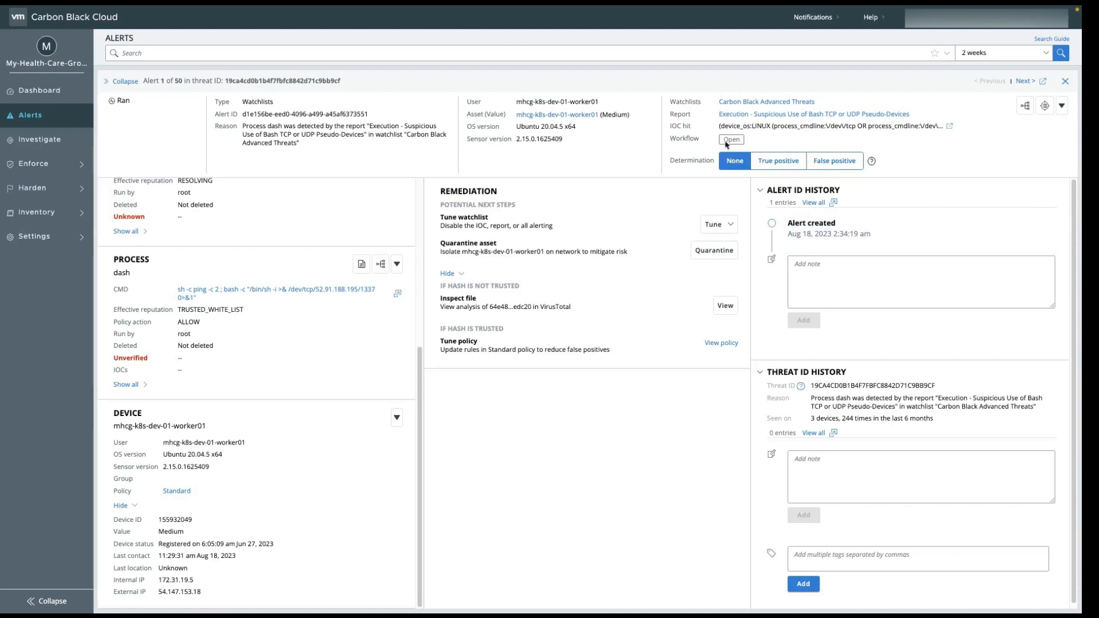
# - Mark the alert in progress, including all existing alerts with the same threat ID
pyautogui.click(1062, 106)
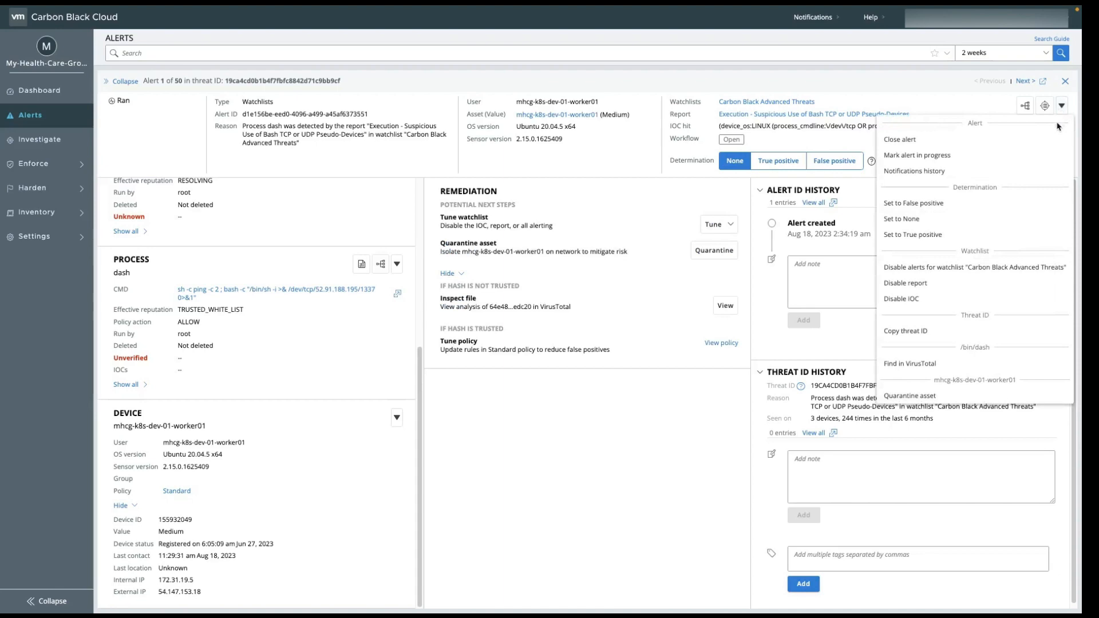
pyautogui.click(949, 156)
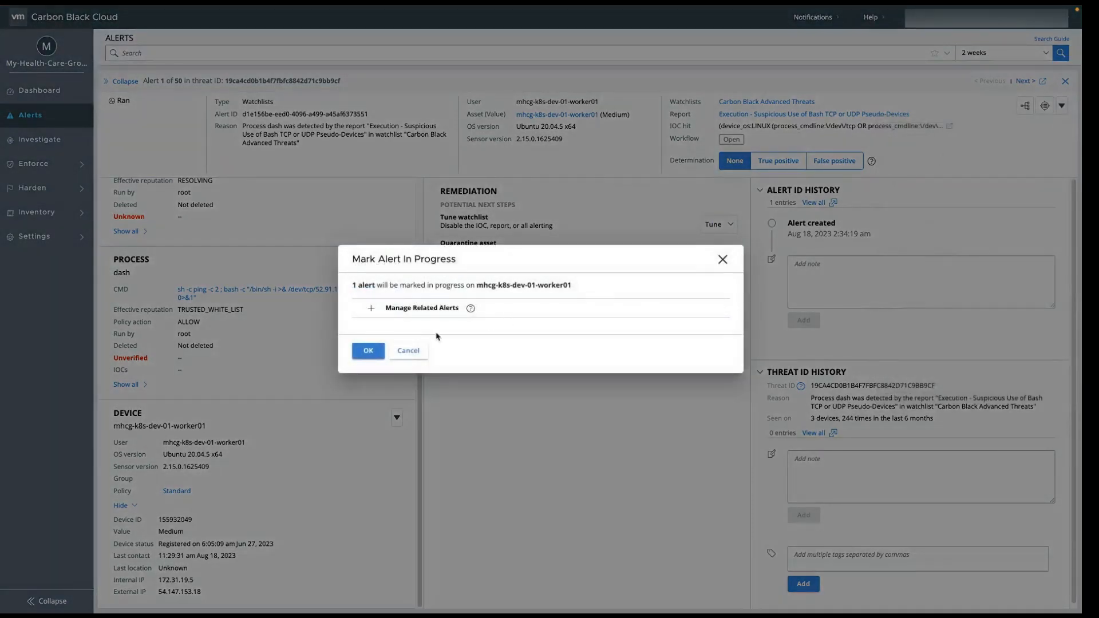
pyautogui.click(370, 308)
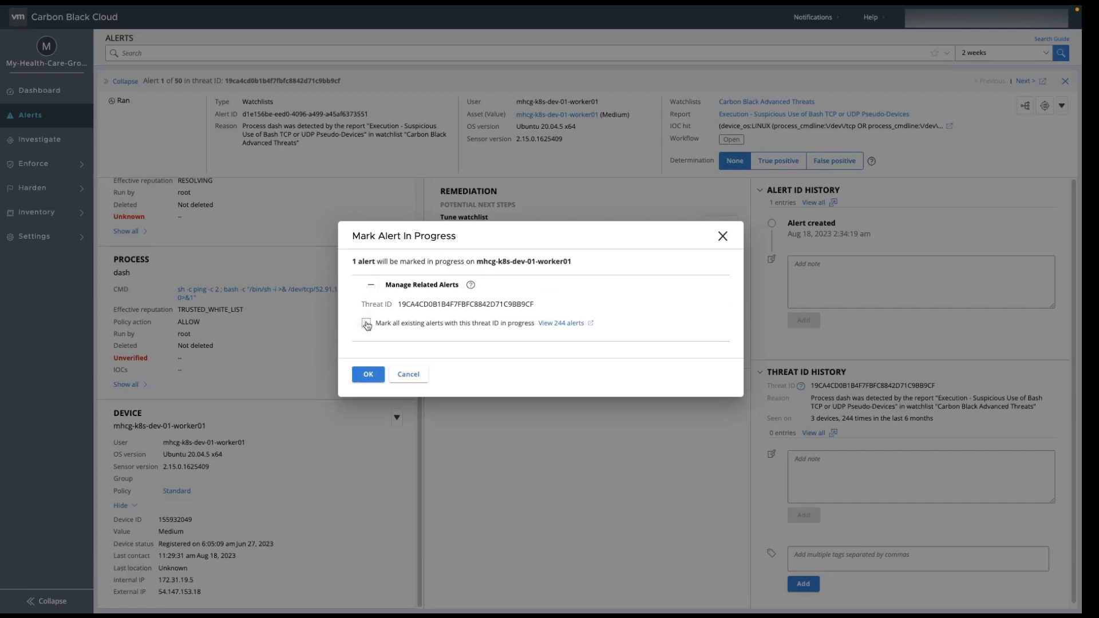
pyautogui.click(366, 324)
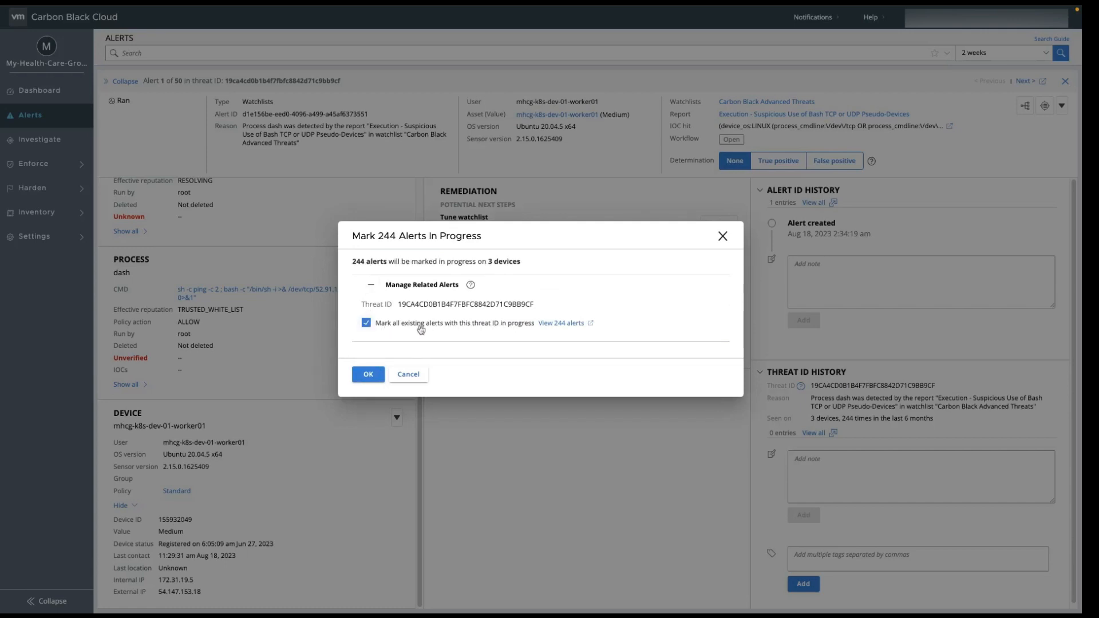
pyautogui.click(369, 375)
pyautogui.click(367, 375)
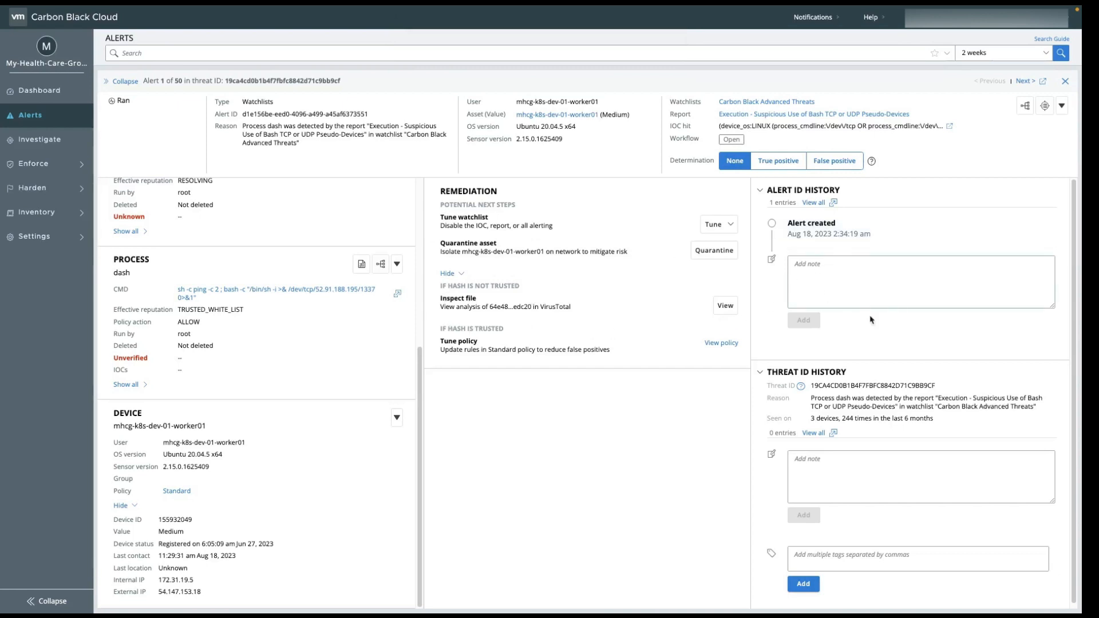
# - Set the alert's determination to True positive
pyautogui.scroll(-1, 915, 326)
pyautogui.scroll(1, 914, 325)
pyautogui.click(782, 162)
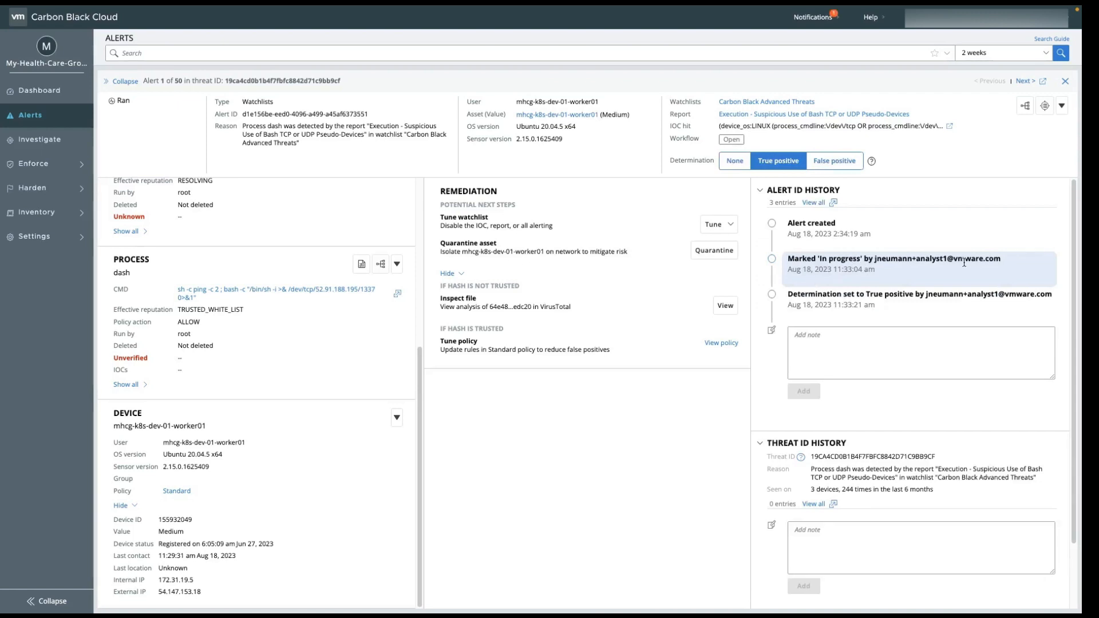
# - Add the note "Please investigate further and remediate the device directly." to the threat ID history
pyautogui.scroll(-1, 883, 378)
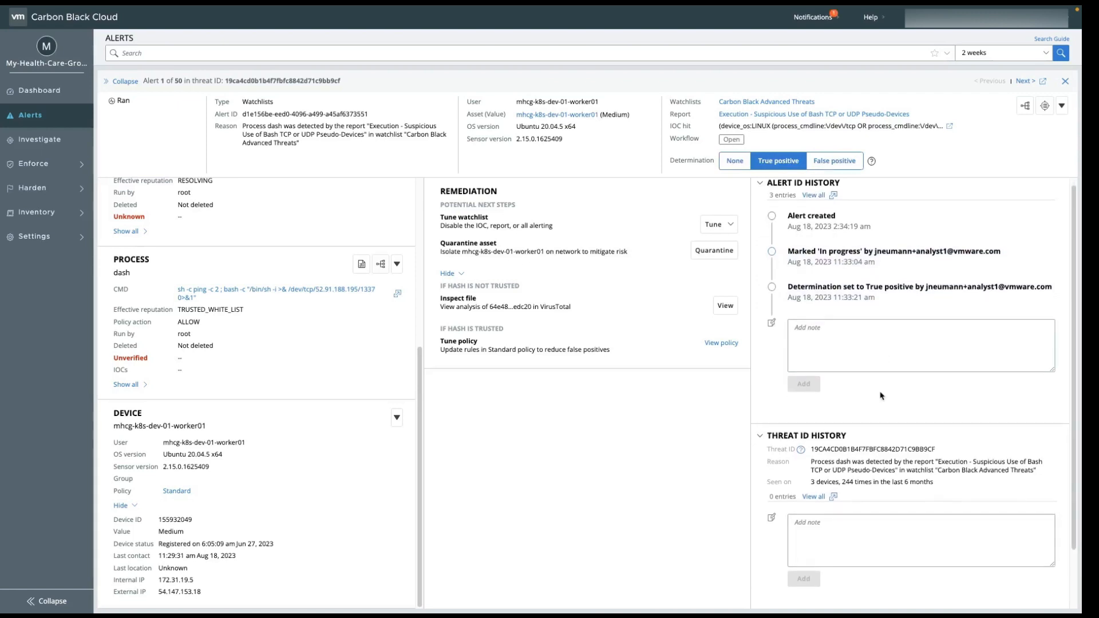
pyautogui.scroll(-3, 880, 396)
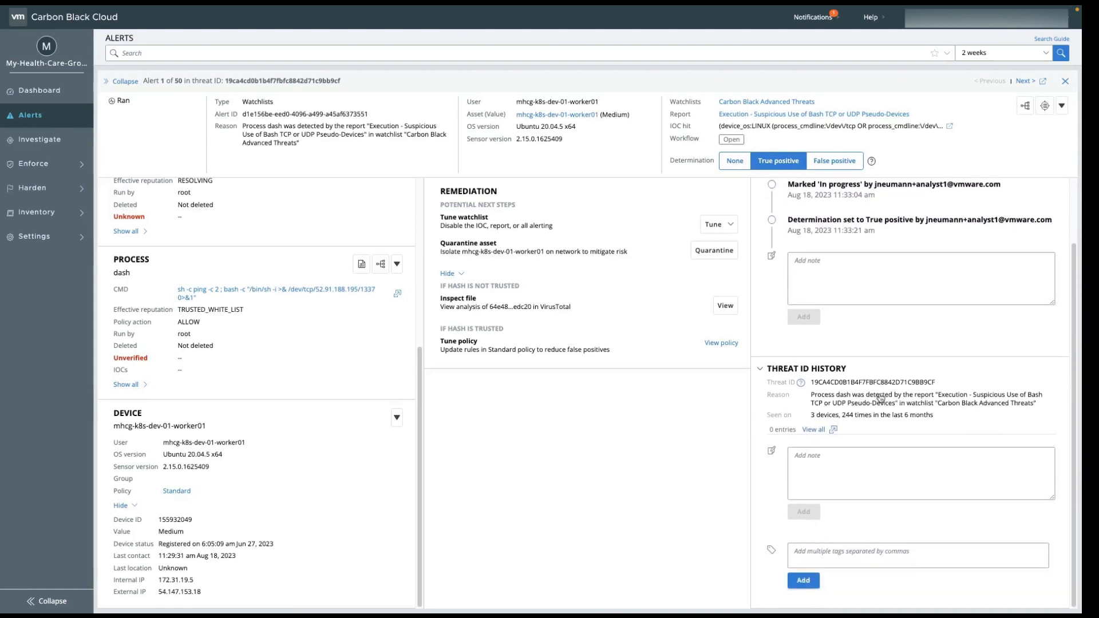
pyautogui.scroll(1, 881, 396)
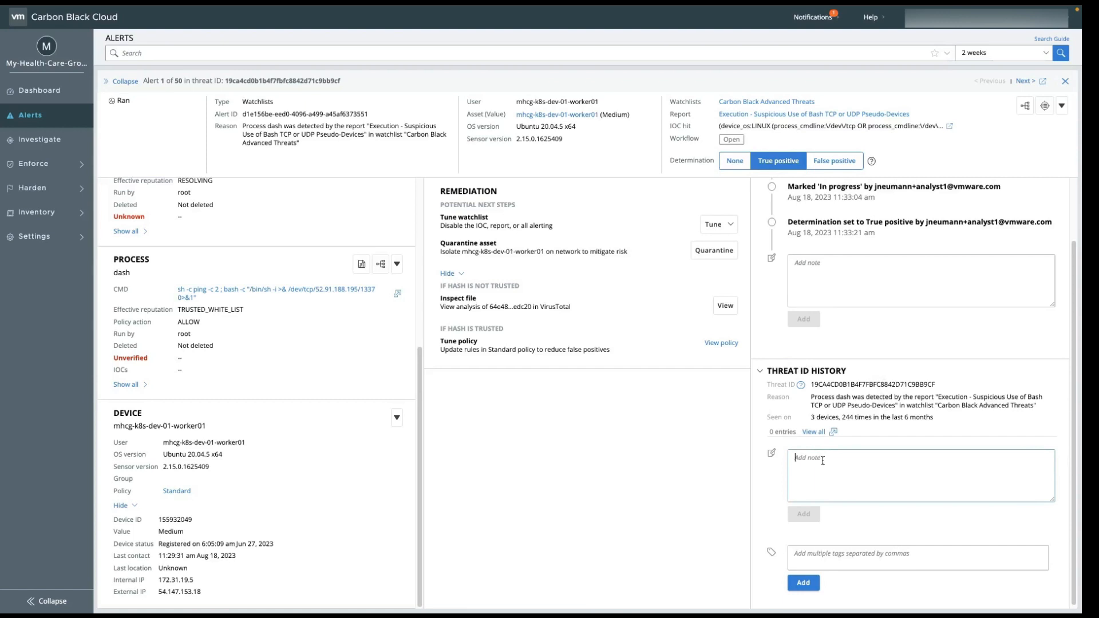
pyautogui.write('Please')
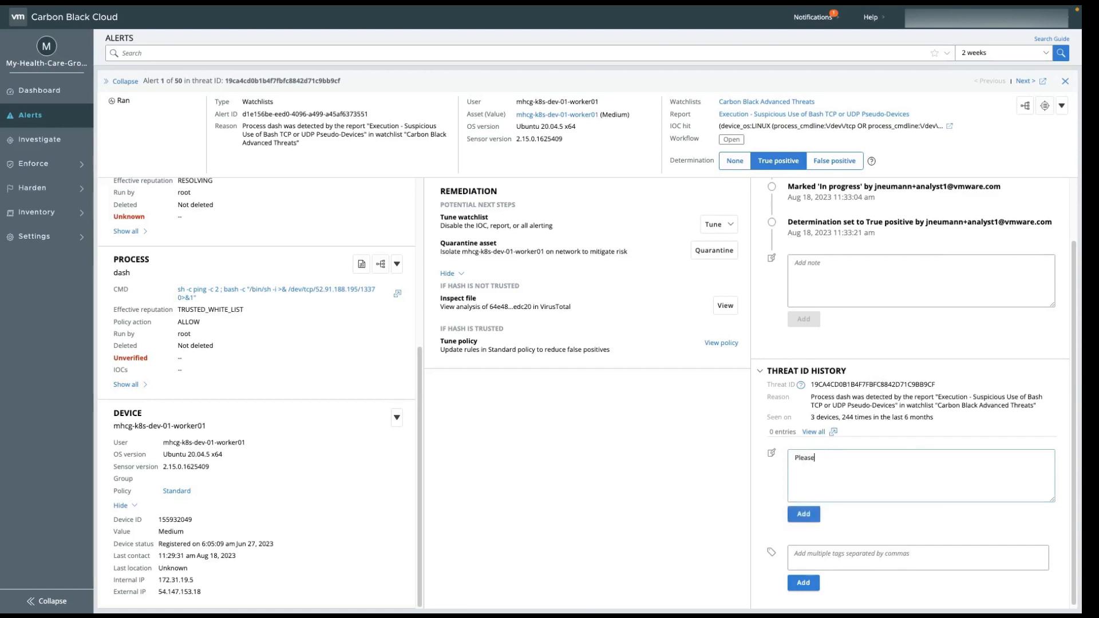
pyautogui.write(' investigate further and remediate the dev')
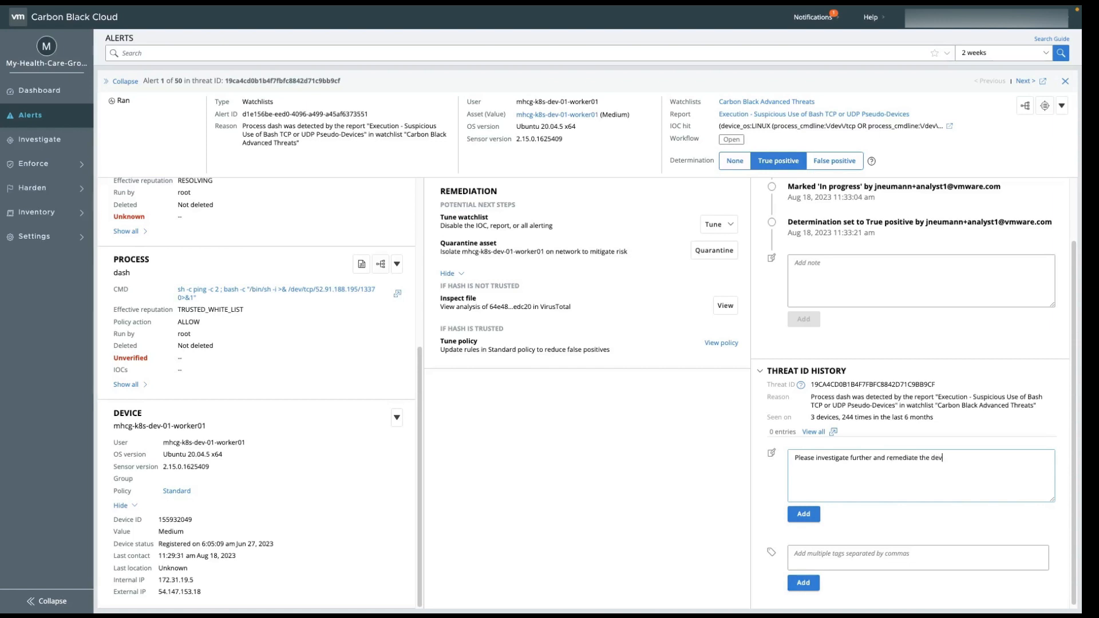
pyautogui.write('ice directly.')
pyautogui.click(812, 517)
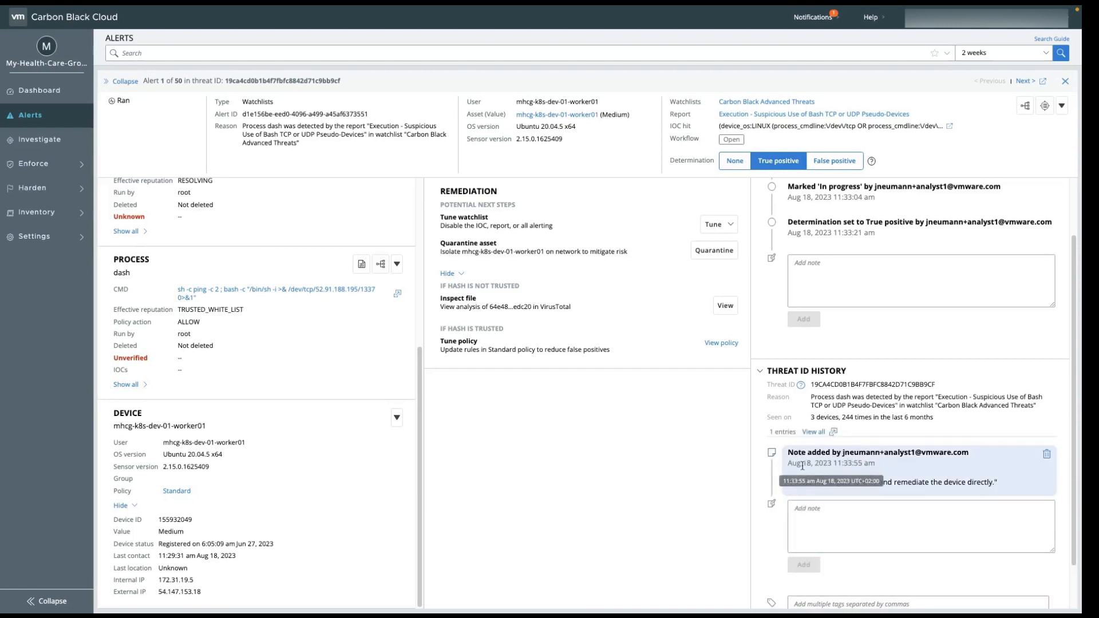
pyautogui.moveTo(788, 463); pyautogui.dragTo(847, 466)
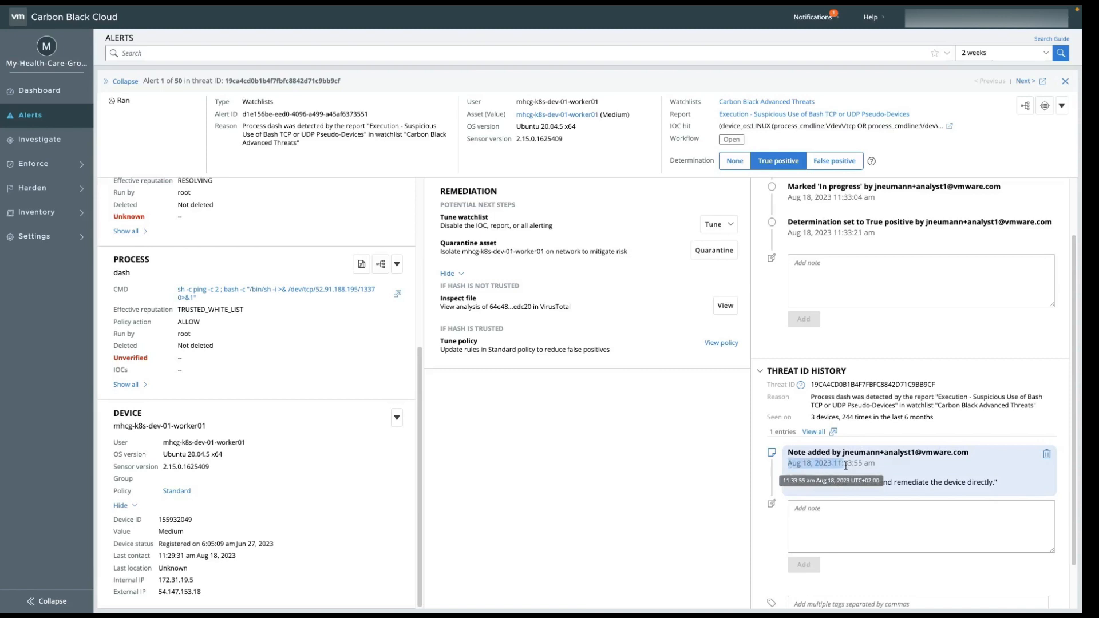
pyautogui.click(838, 515)
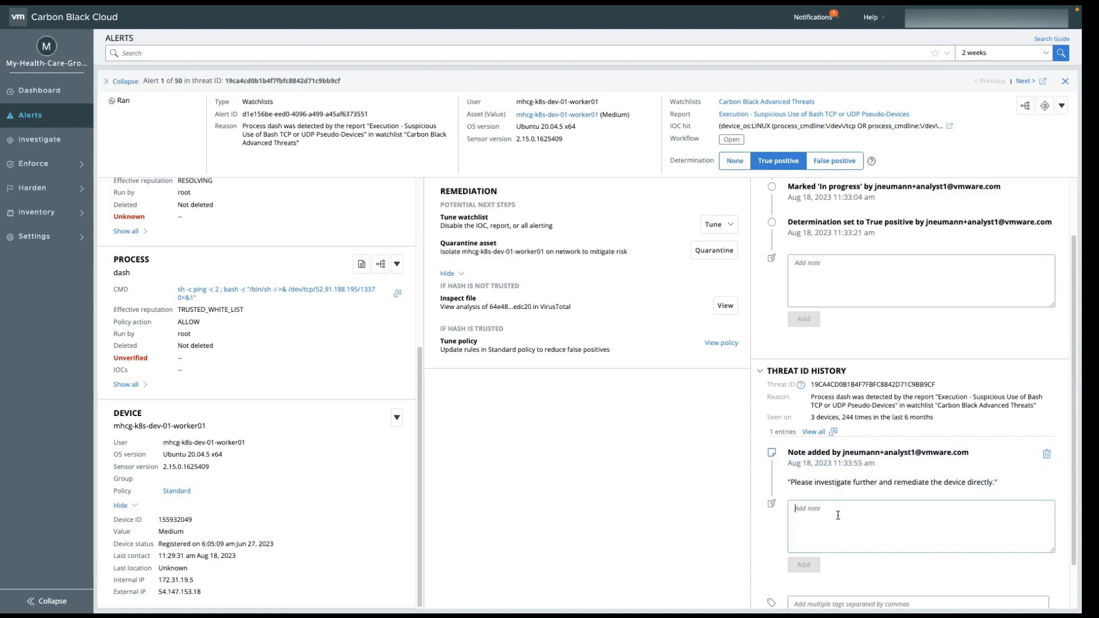
pyautogui.scroll(-2, 888, 259)
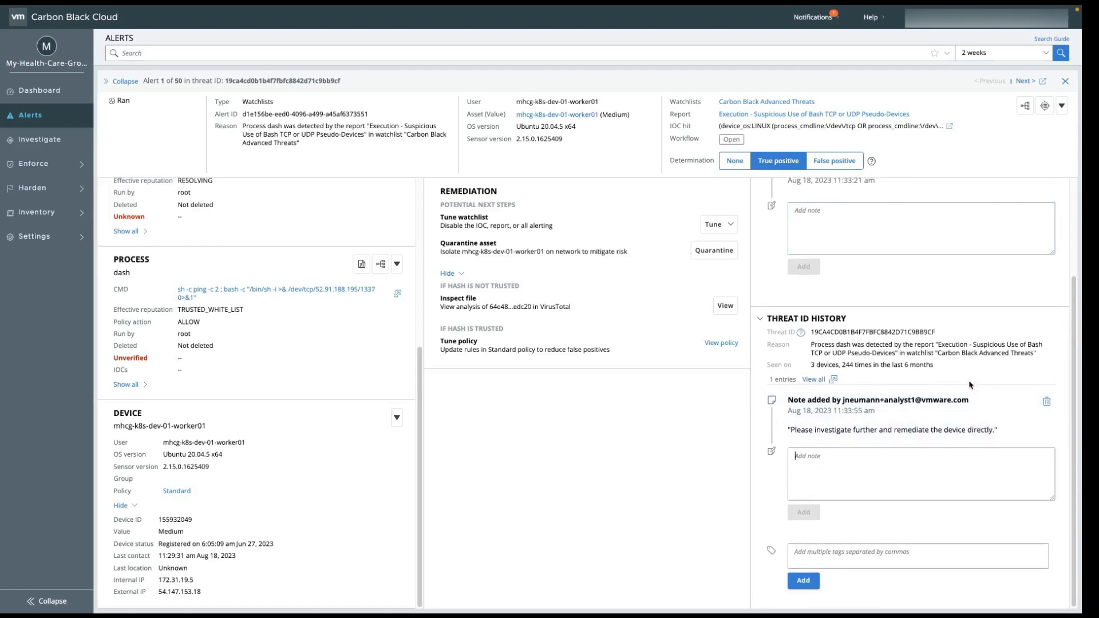
pyautogui.scroll(5, 970, 385)
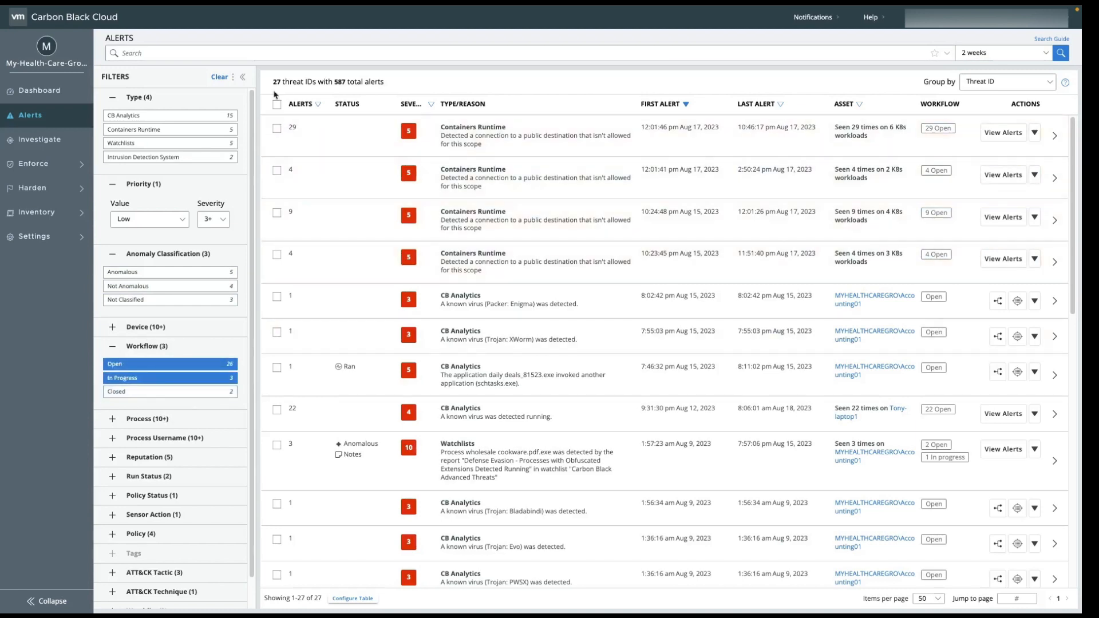
# - Search the alerts for alert_id:d1e156be-eed0-4096-a499-a45af6373551
pyautogui.click(212, 50)
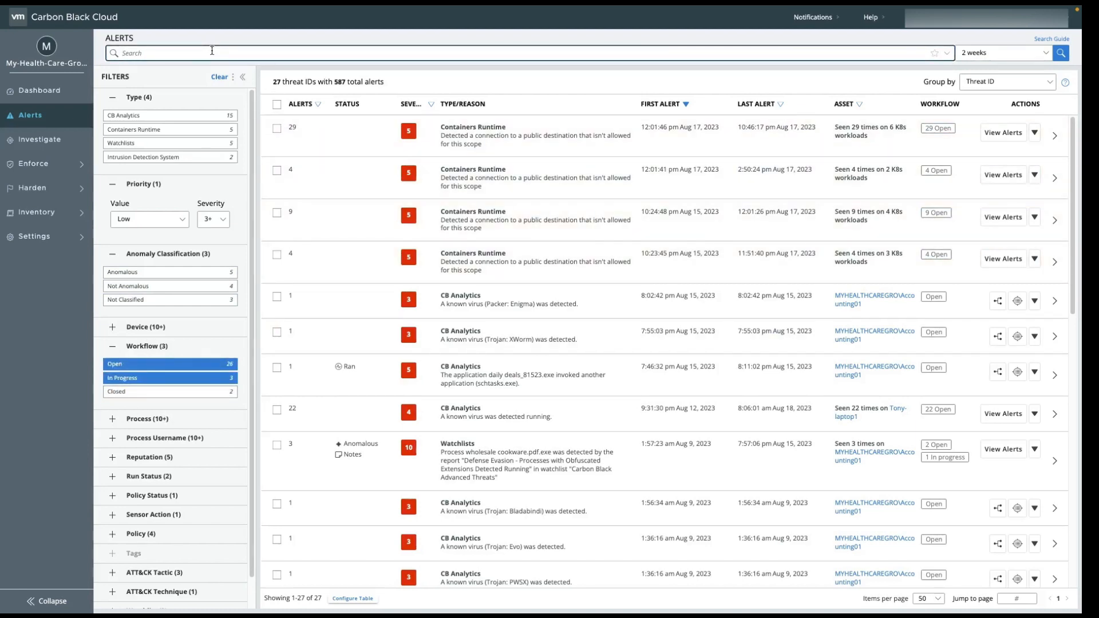
pyautogui.write('alert_id:')
pyautogui.write('d1e156be-eed0-4096-a499-a45af6373551')
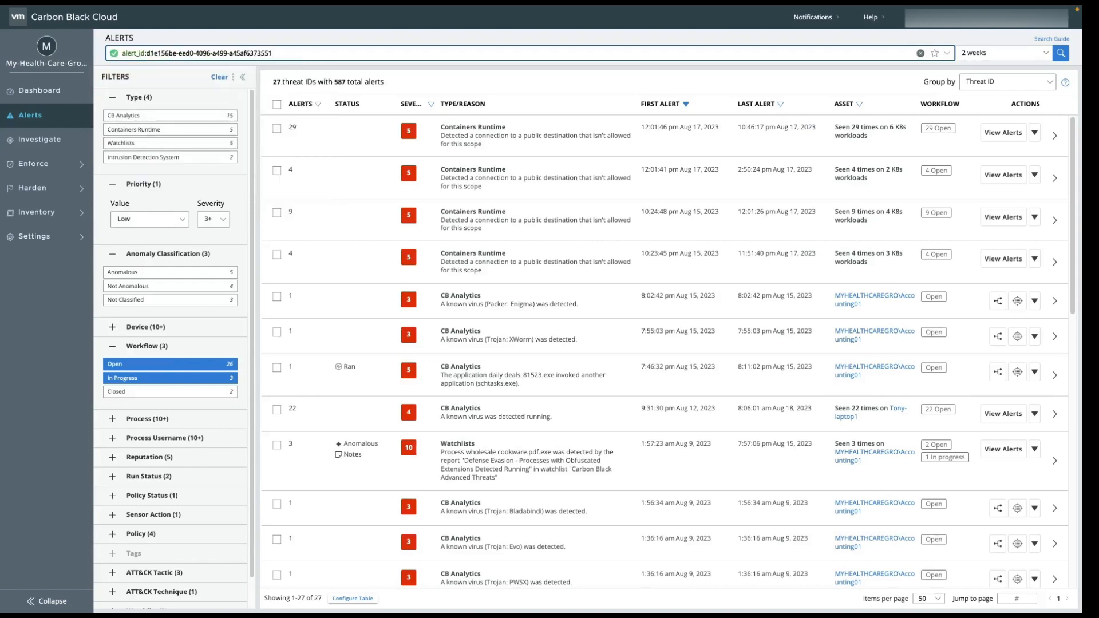
pyautogui.press('Return')
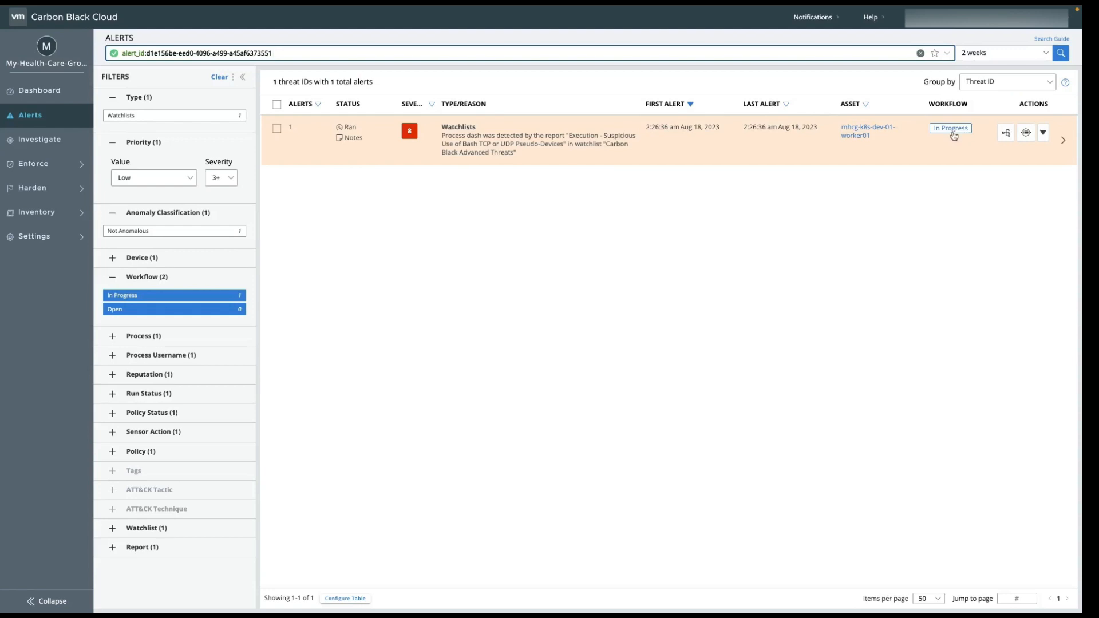
# - Open the found threat's individual alert and expand its details to full width to check its history and remediation options
pyautogui.click(1065, 143)
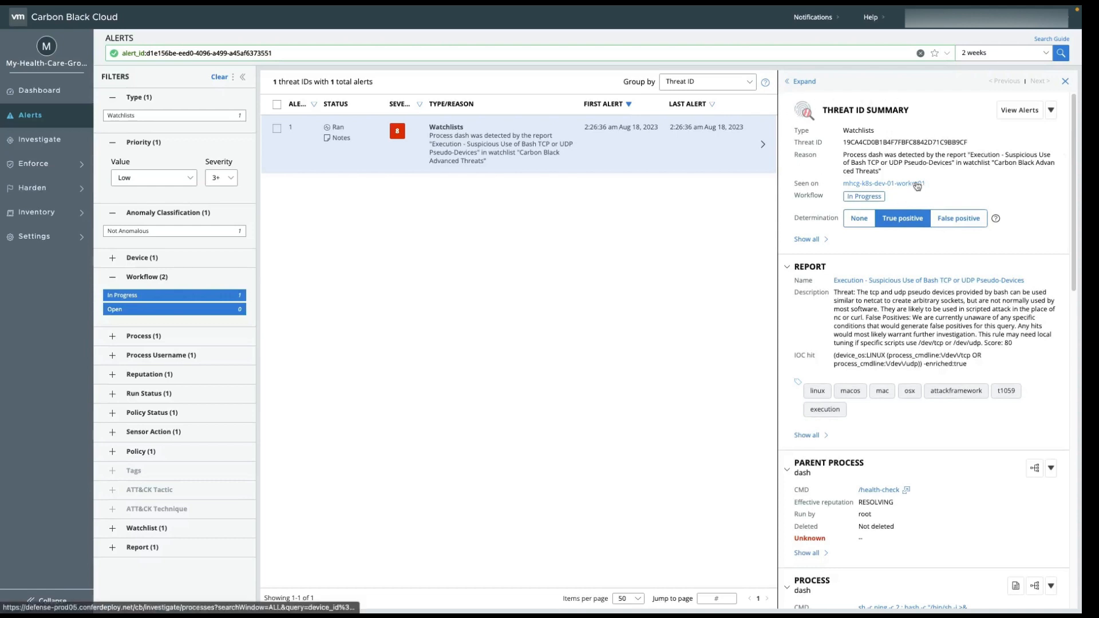
pyautogui.scroll(-1, 915, 376)
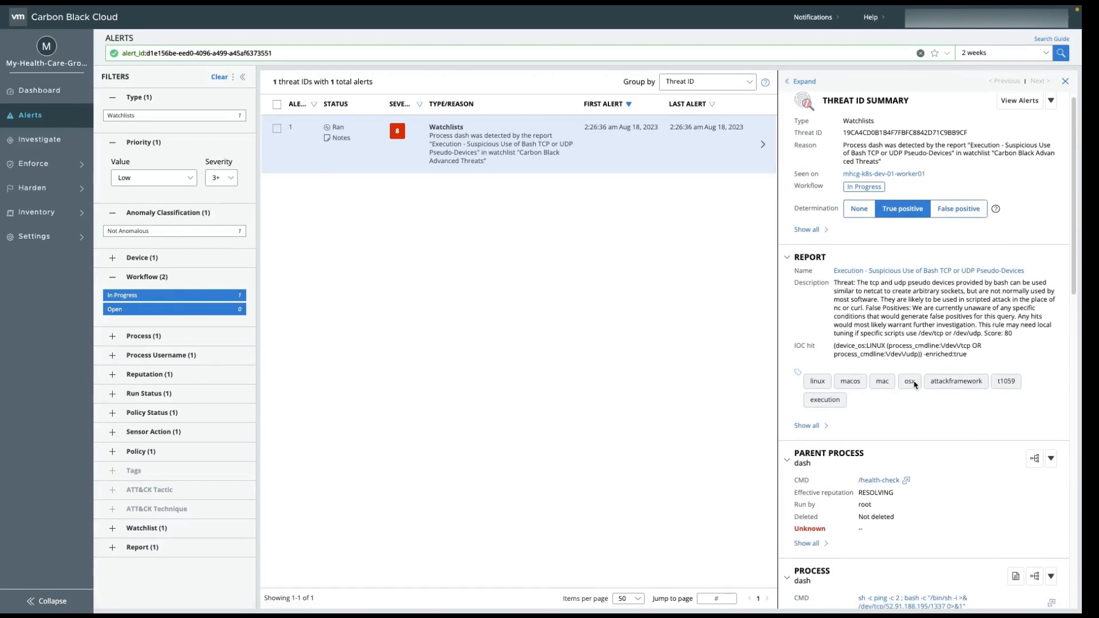
pyautogui.scroll(1, 963, 285)
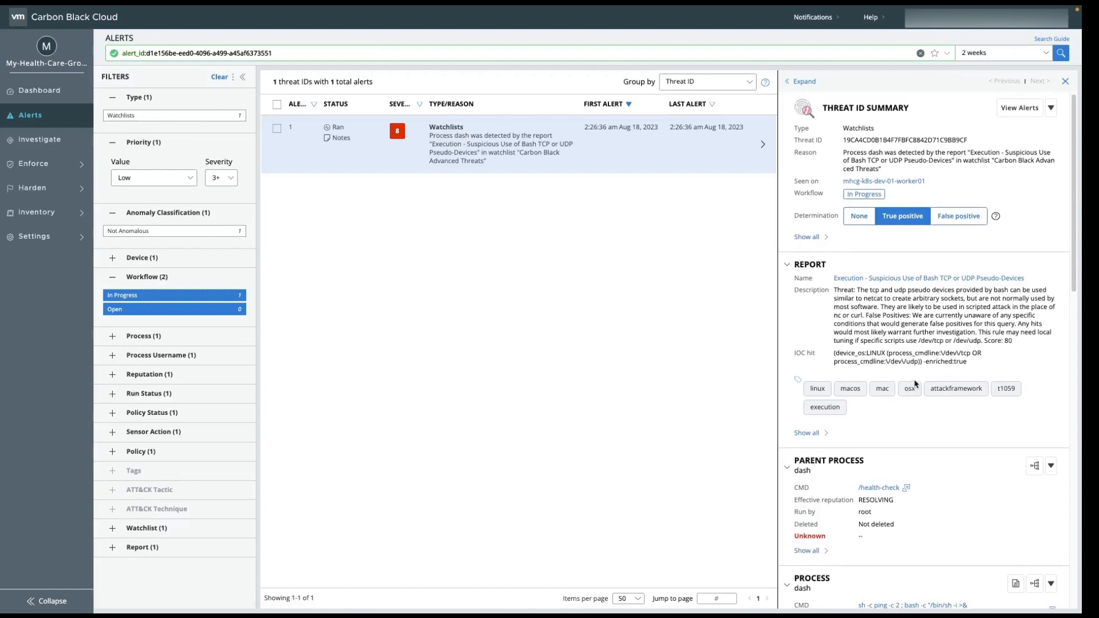
pyautogui.click(1022, 111)
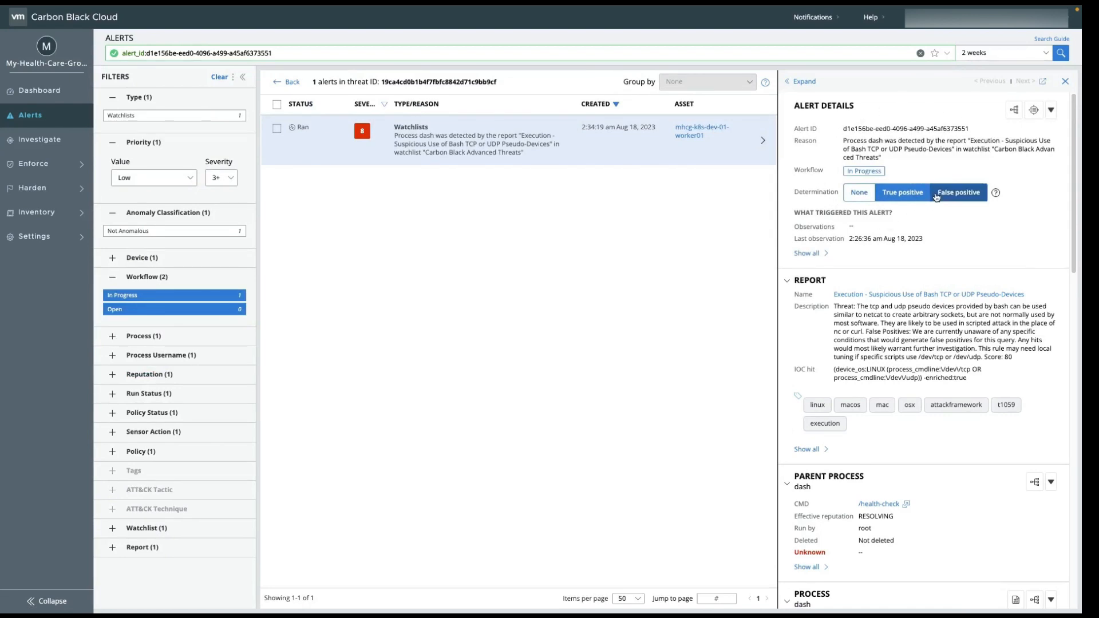
pyautogui.scroll(-1, 945, 404)
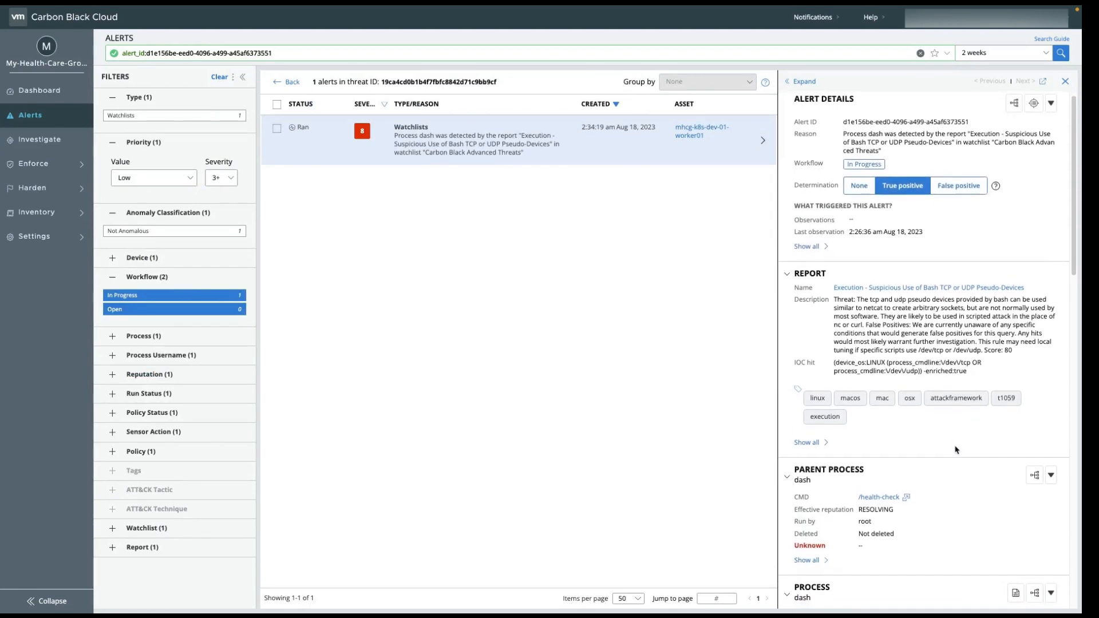
pyautogui.click(804, 83)
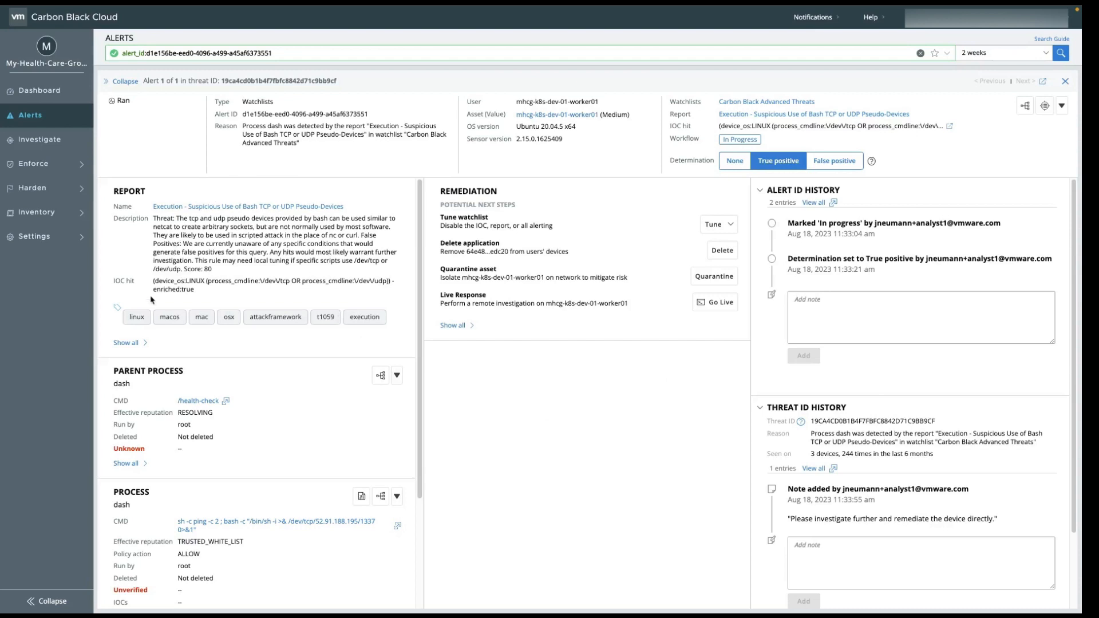
# - Expand the full report and process details of the alert and examine the IDs, command line, hashes, reputation and signature
pyautogui.click(129, 343)
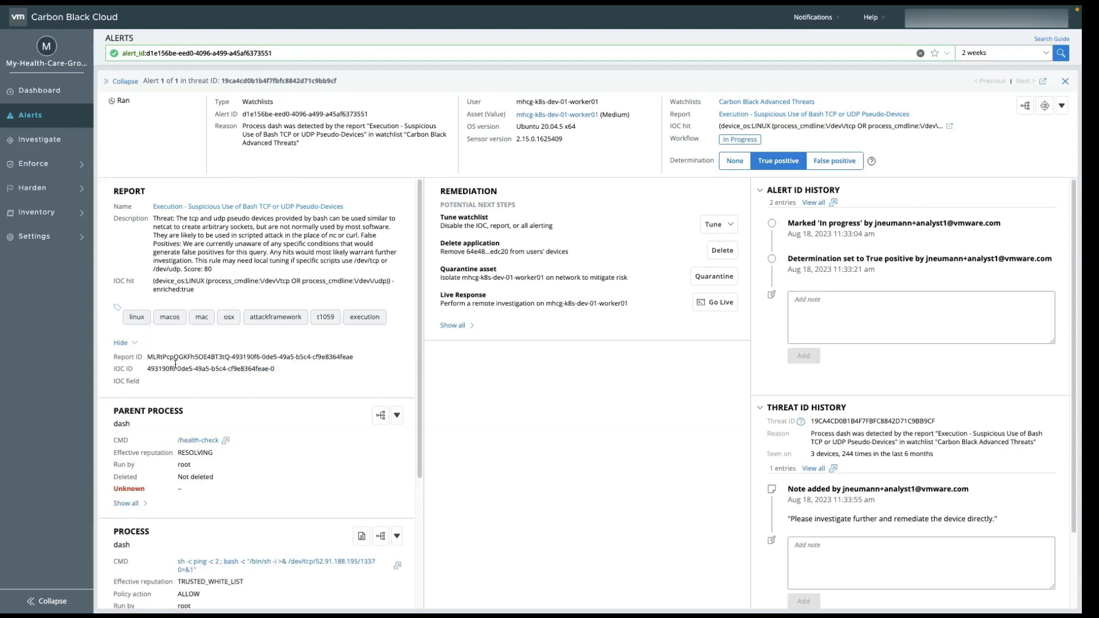
pyautogui.scroll(-2, 255, 367)
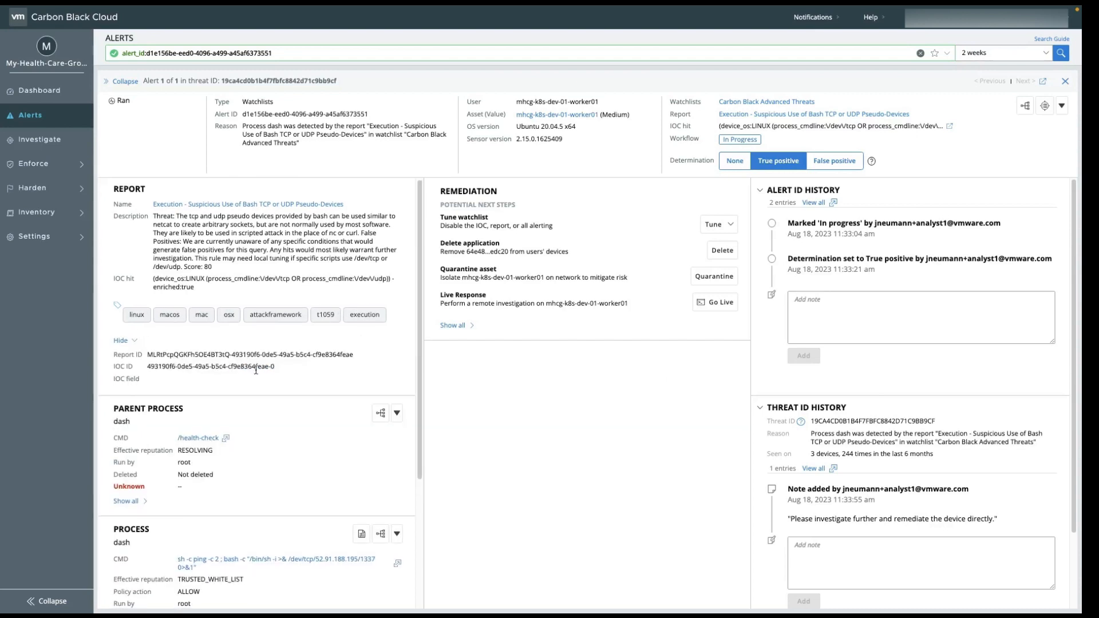
pyautogui.scroll(-2, 270, 438)
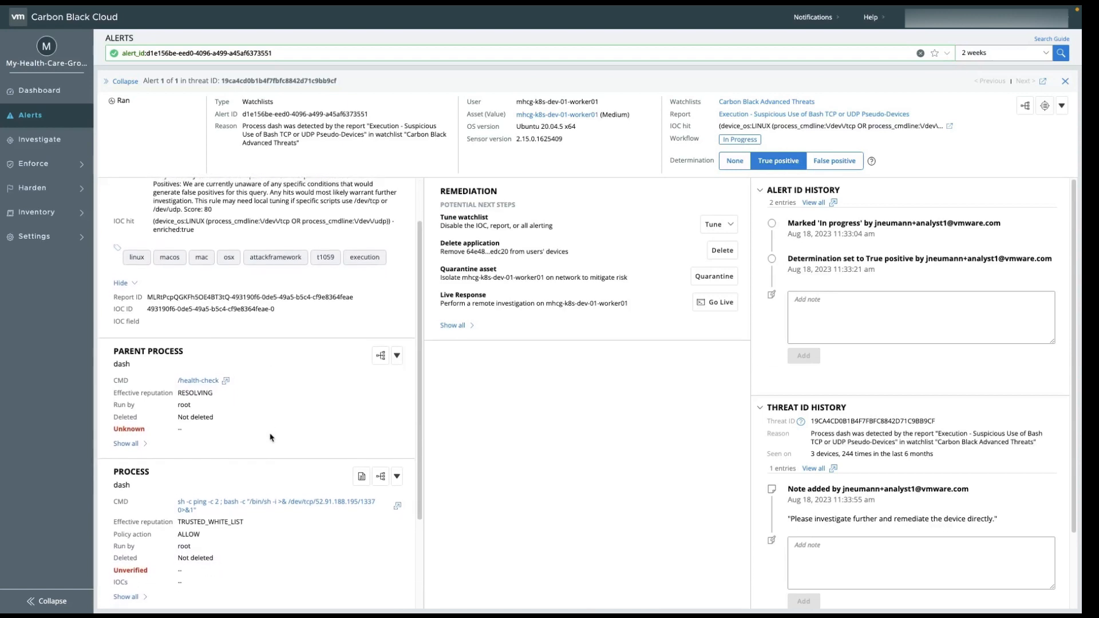
pyautogui.scroll(-3, 274, 458)
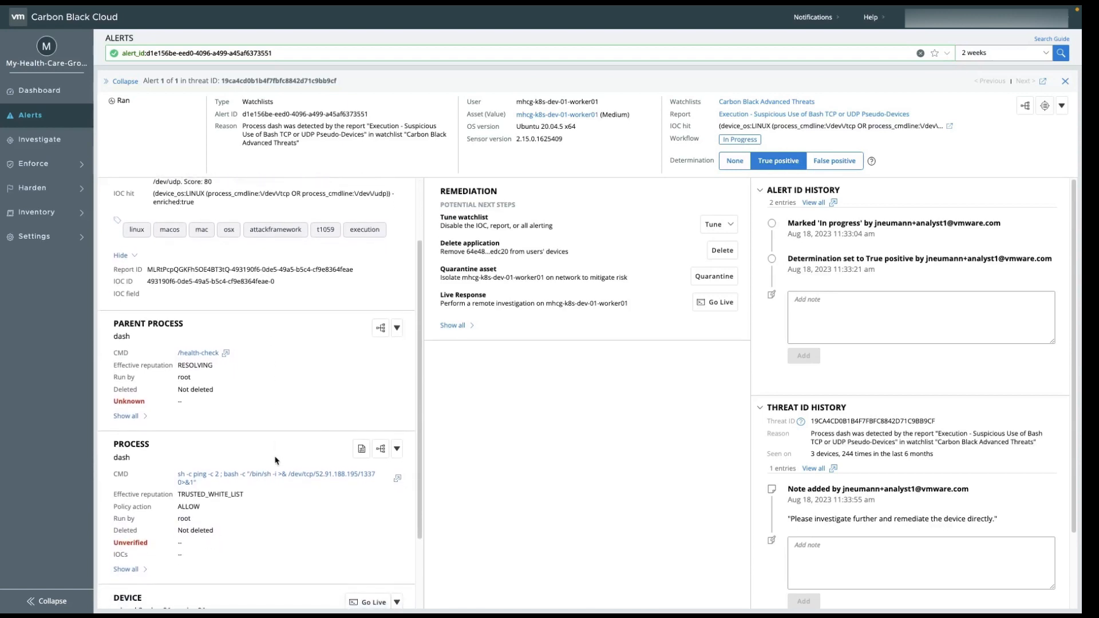
pyautogui.scroll(-2, 272, 454)
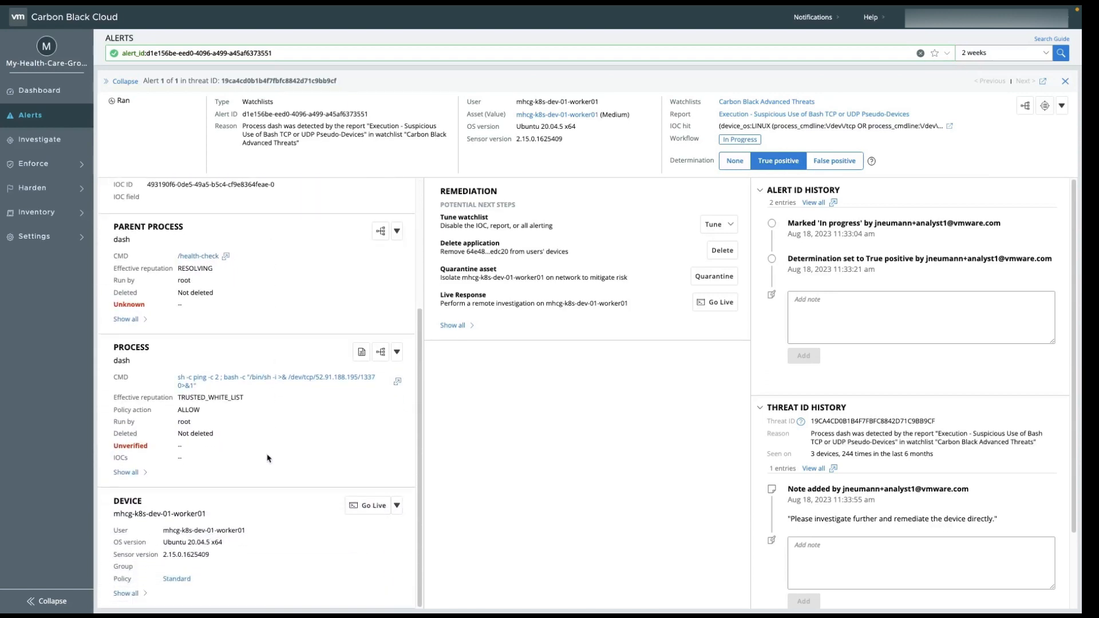
pyautogui.click(126, 472)
pyautogui.scroll(-3, 343, 458)
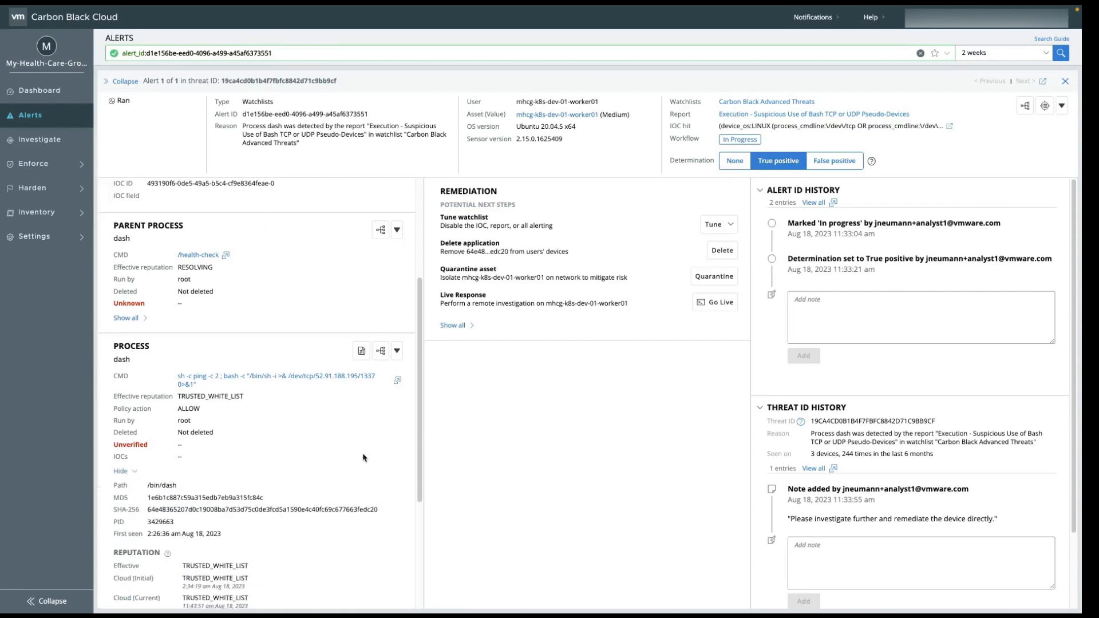
pyautogui.scroll(-3, 361, 450)
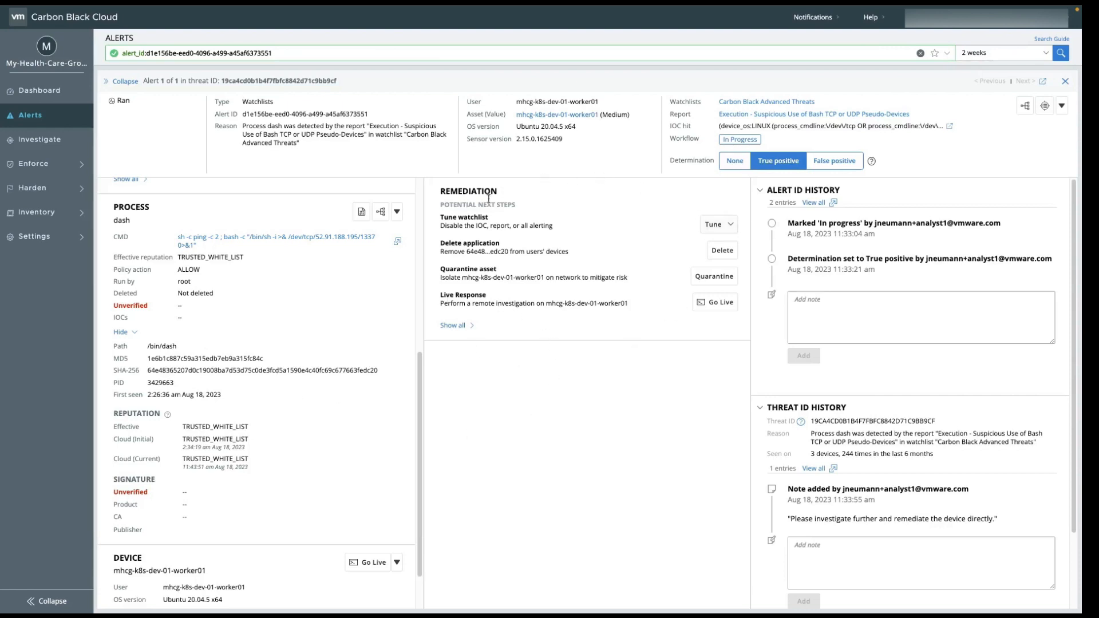
# - Show all remediation options, run help in a Live Response session on mhcg-k8s-dev-01-worker01, and end the session
pyautogui.click(457, 326)
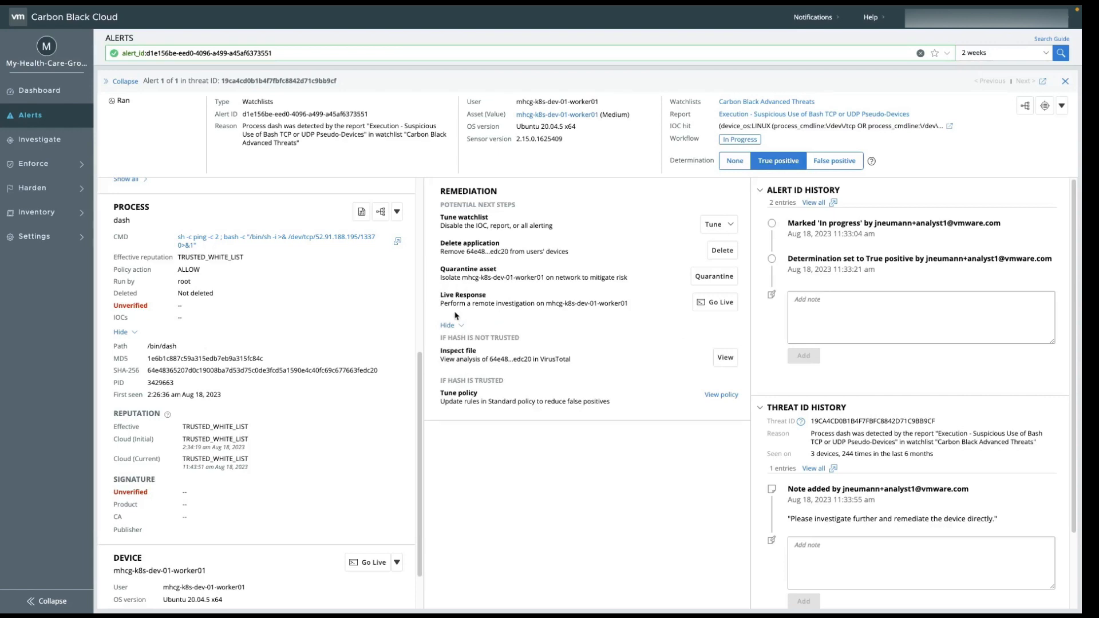
pyautogui.click(721, 303)
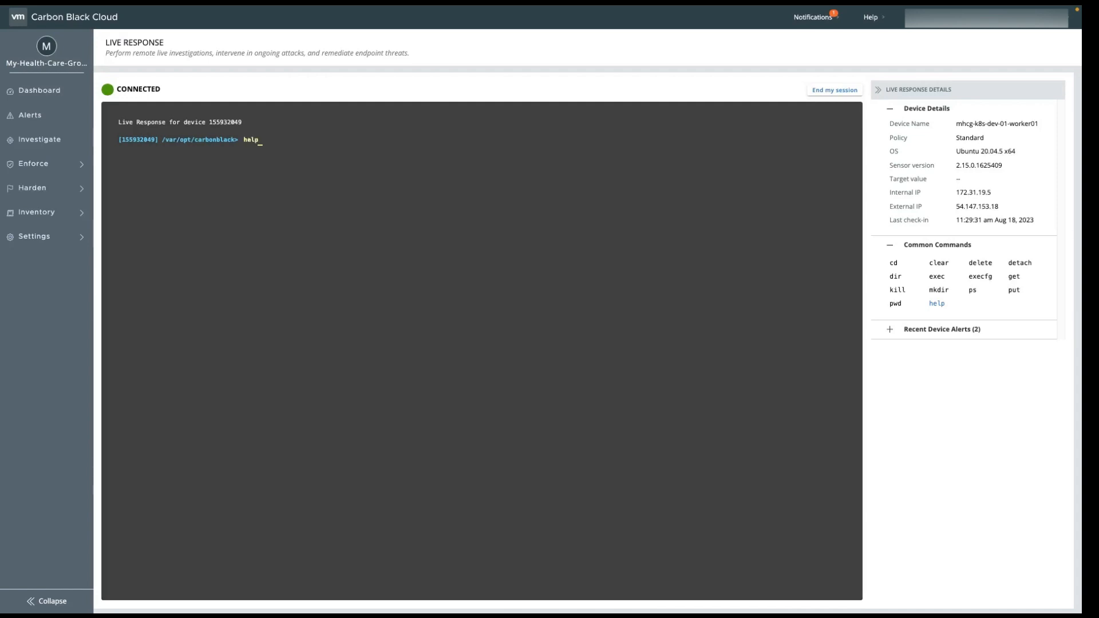
pyautogui.press('Return')
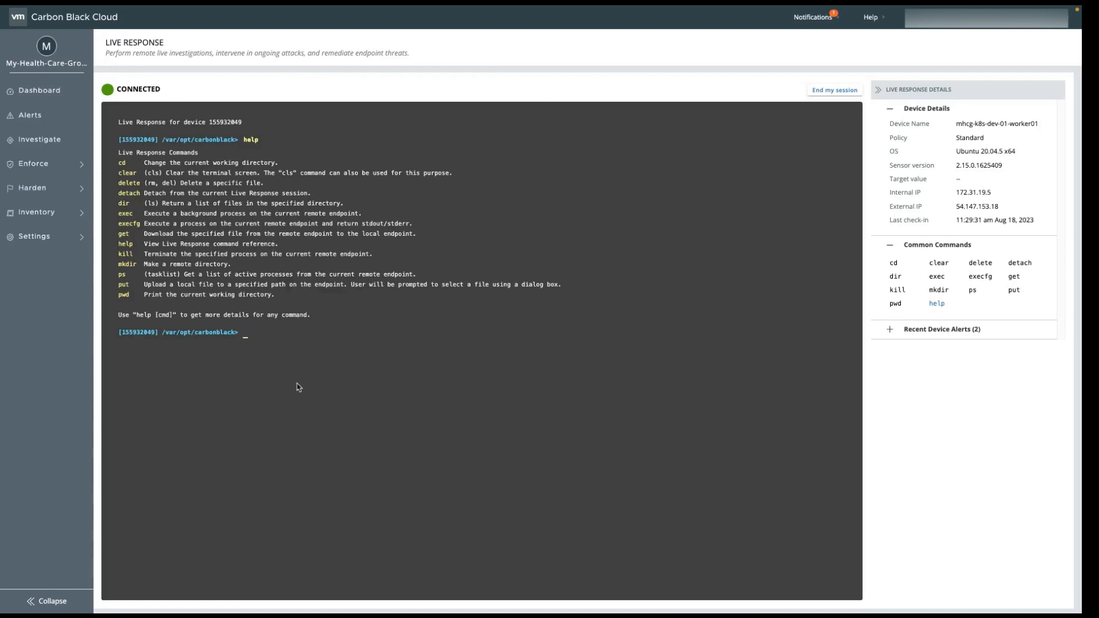
pyautogui.click(848, 91)
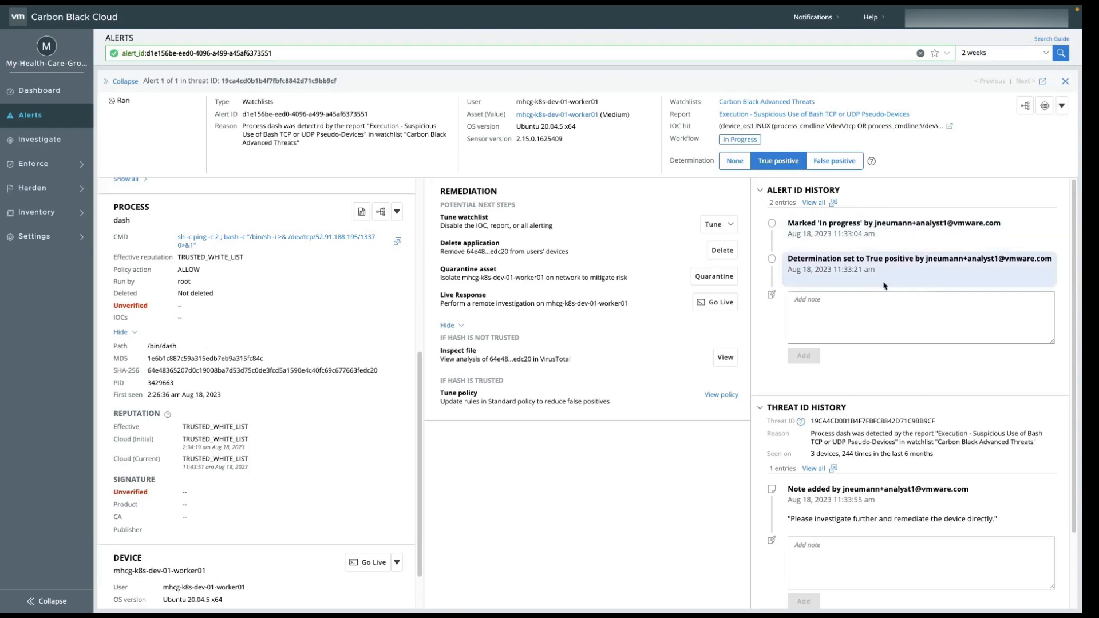
# - Add the note "Case resolved. All good." to the threat ID history
pyautogui.scroll(-2, 883, 286)
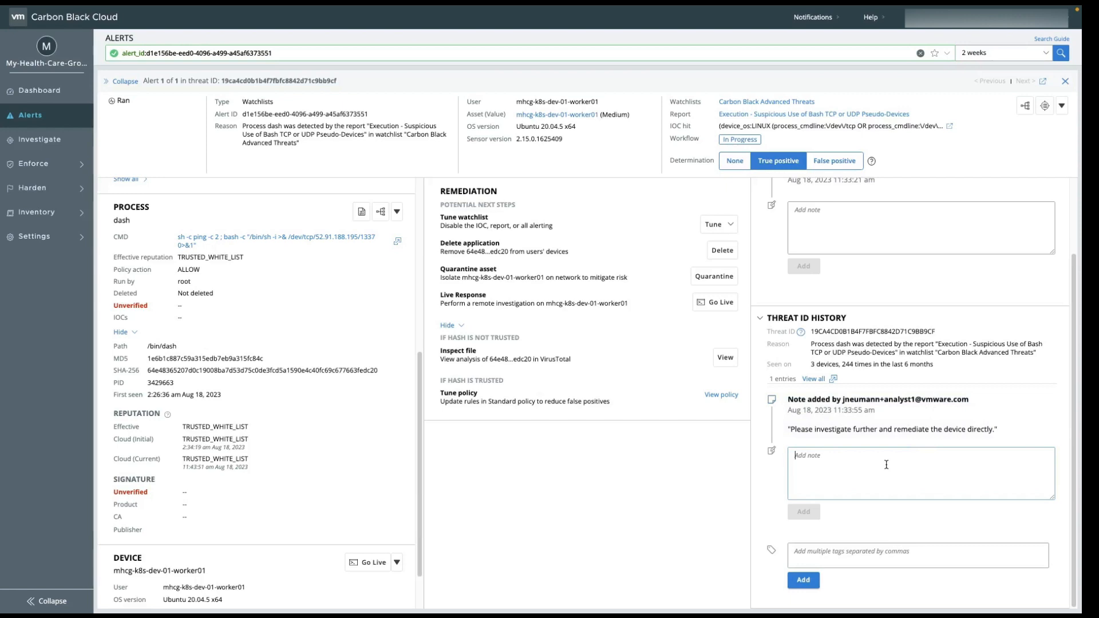
pyautogui.write('Case resolved. All good.')
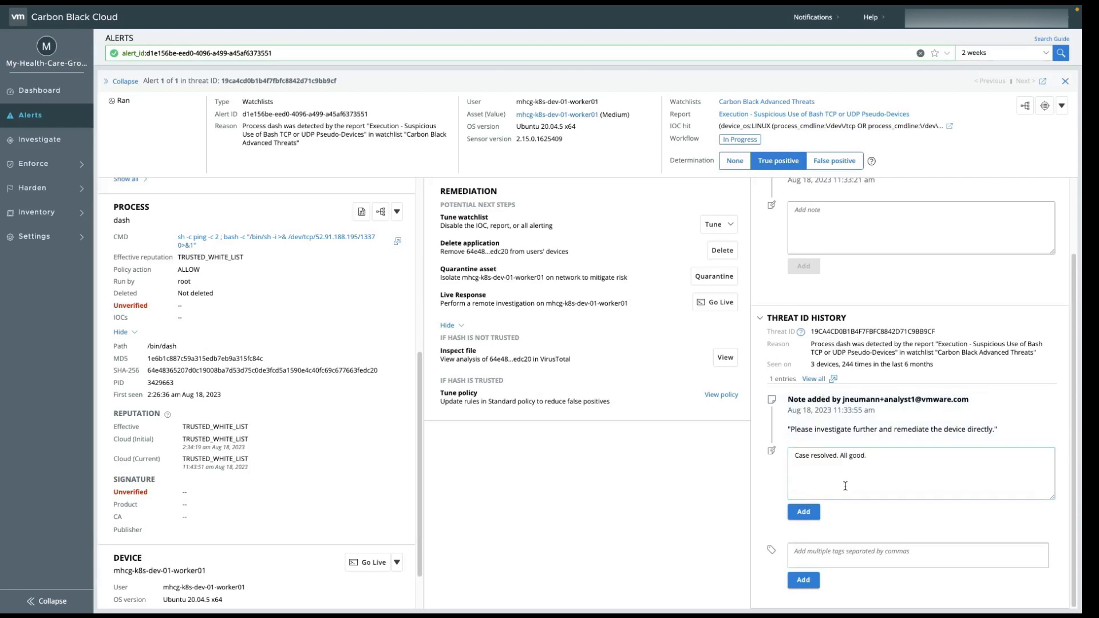
pyautogui.click(813, 515)
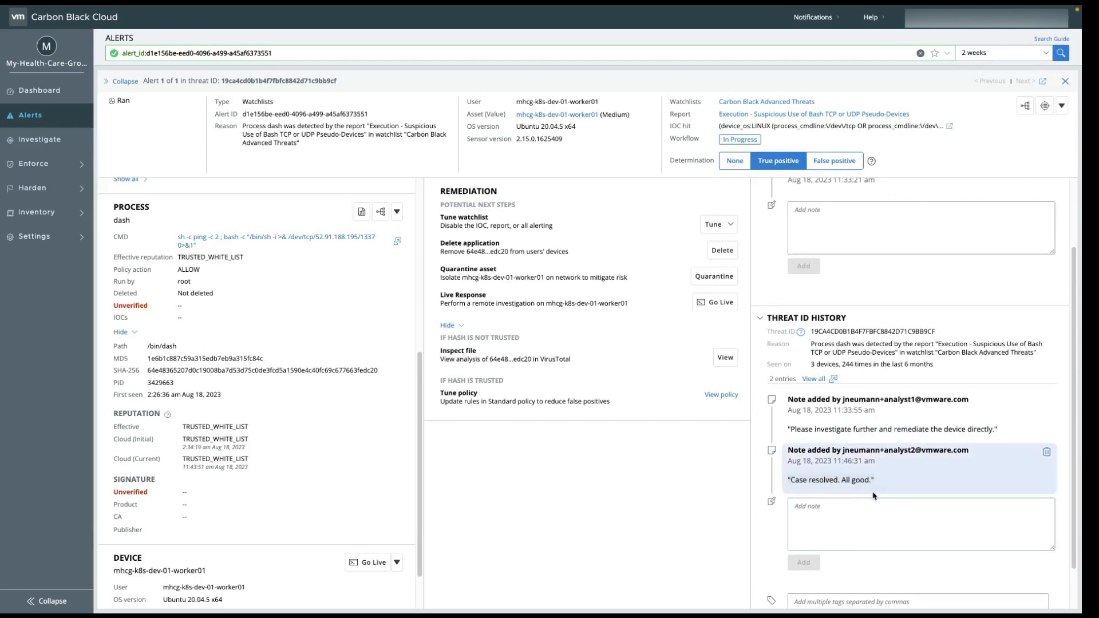
# - Start closing the alert and set its close reason to Resolved
pyautogui.click(1063, 107)
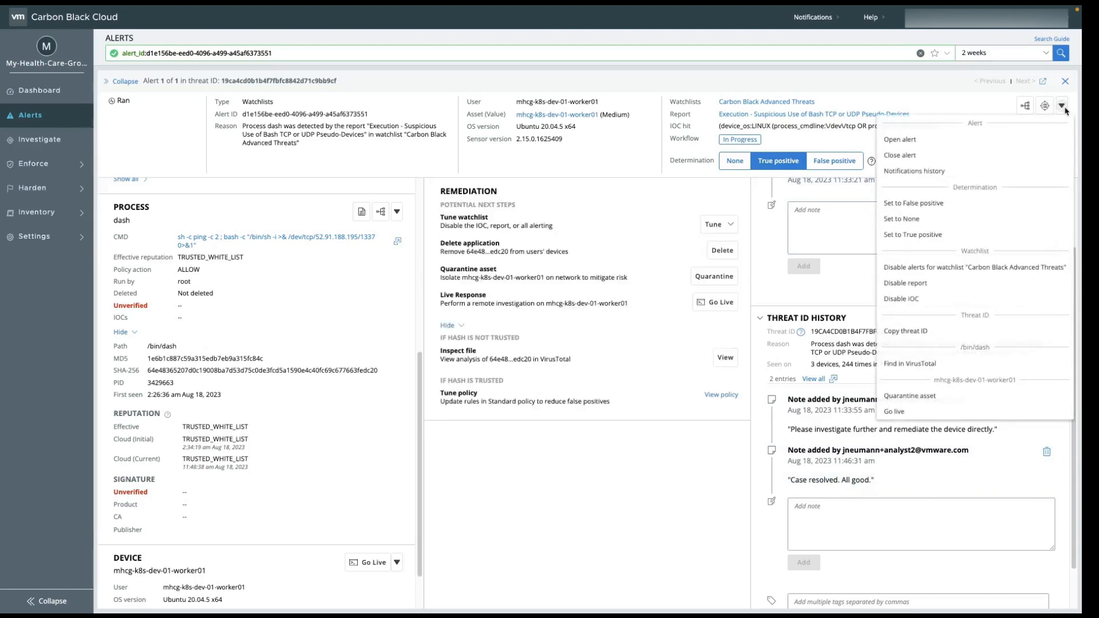
pyautogui.click(918, 160)
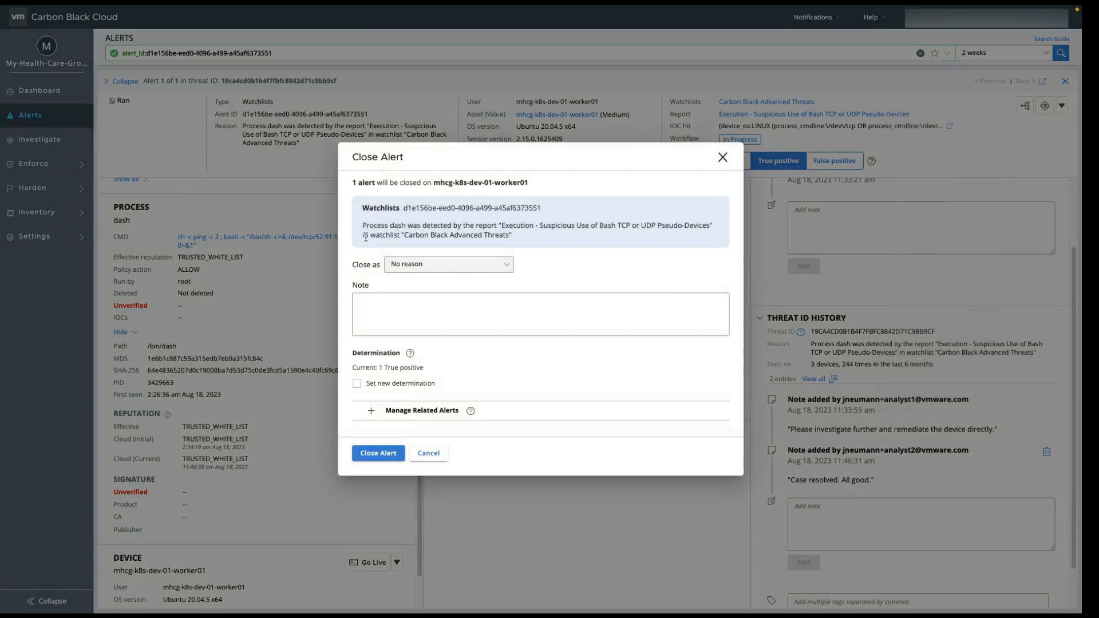
pyautogui.click(451, 270)
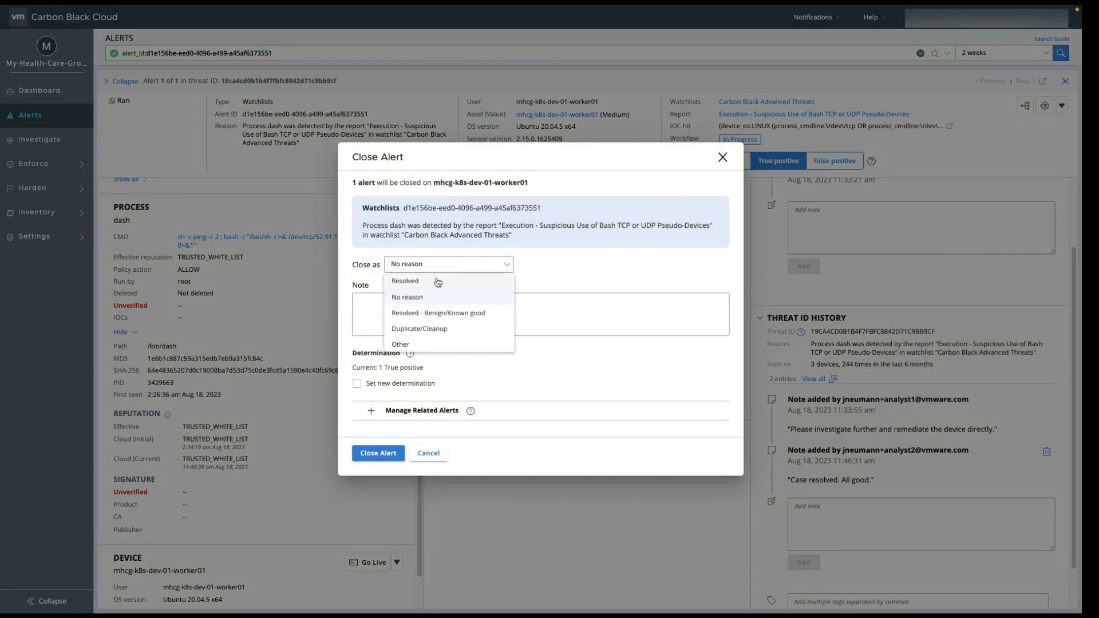
pyautogui.click(438, 281)
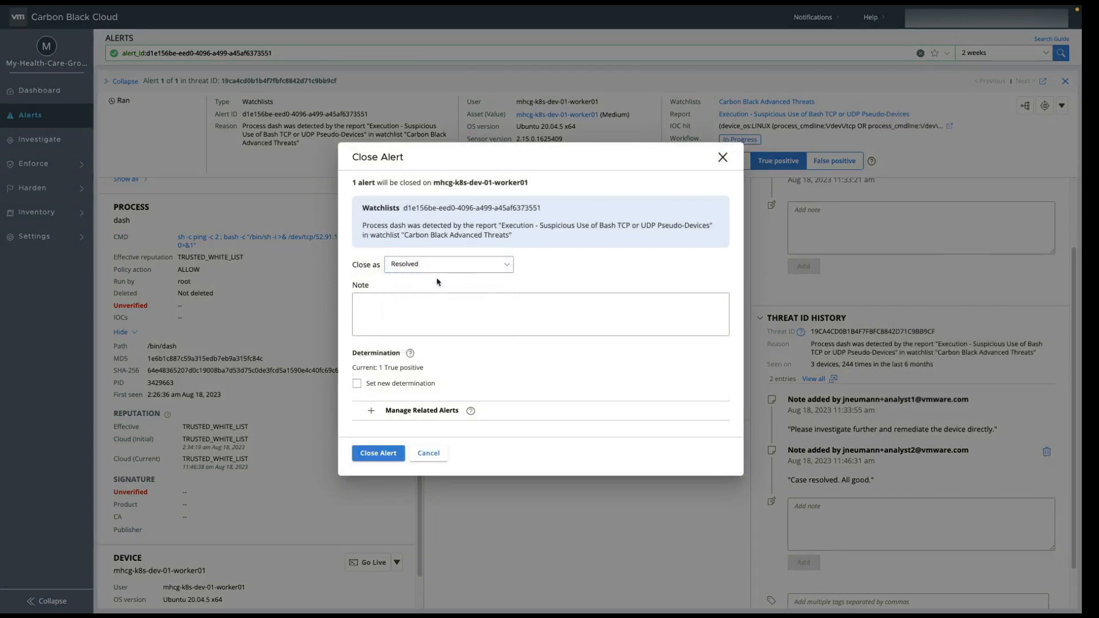
pyautogui.click(506, 270)
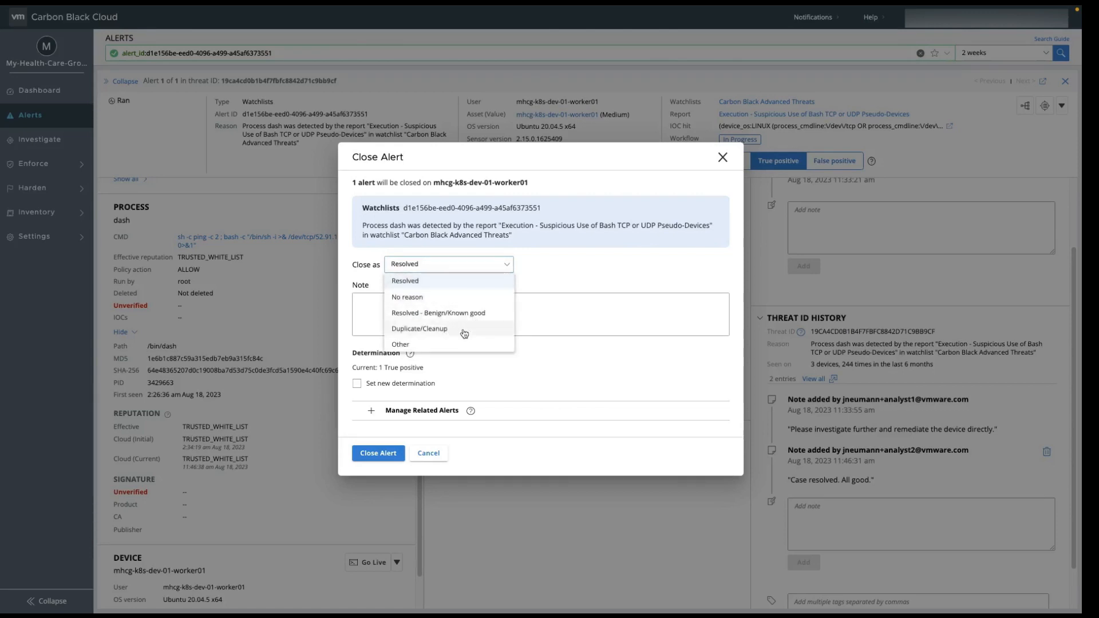
pyautogui.click(577, 306)
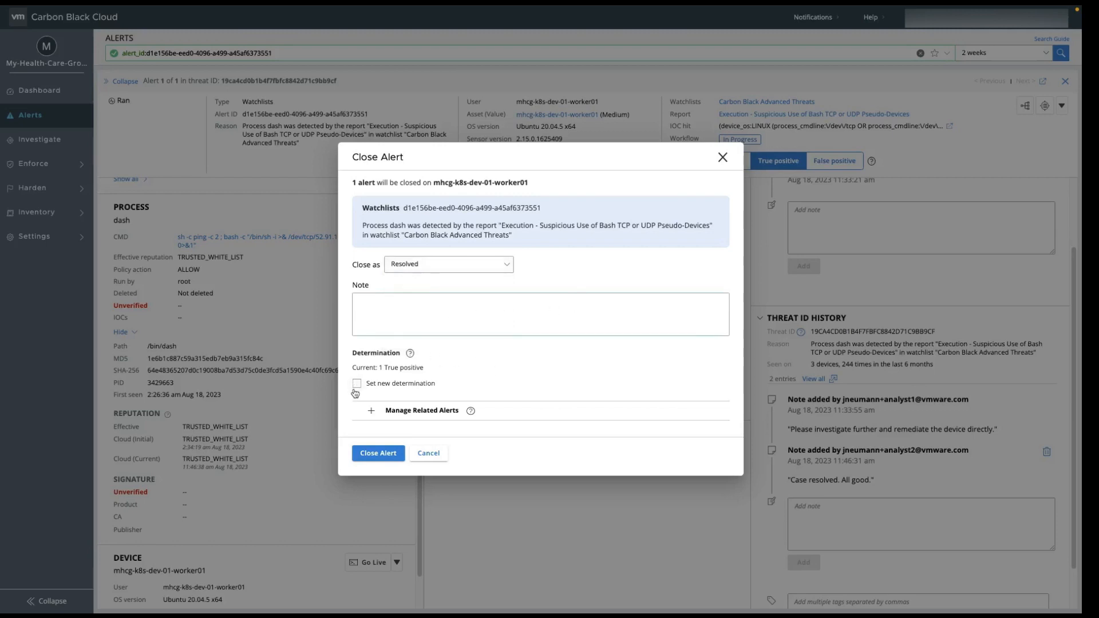
# - Include all existing alerts with this threat ID, without auto-closing future ones, and close the alerts
pyautogui.click(374, 412)
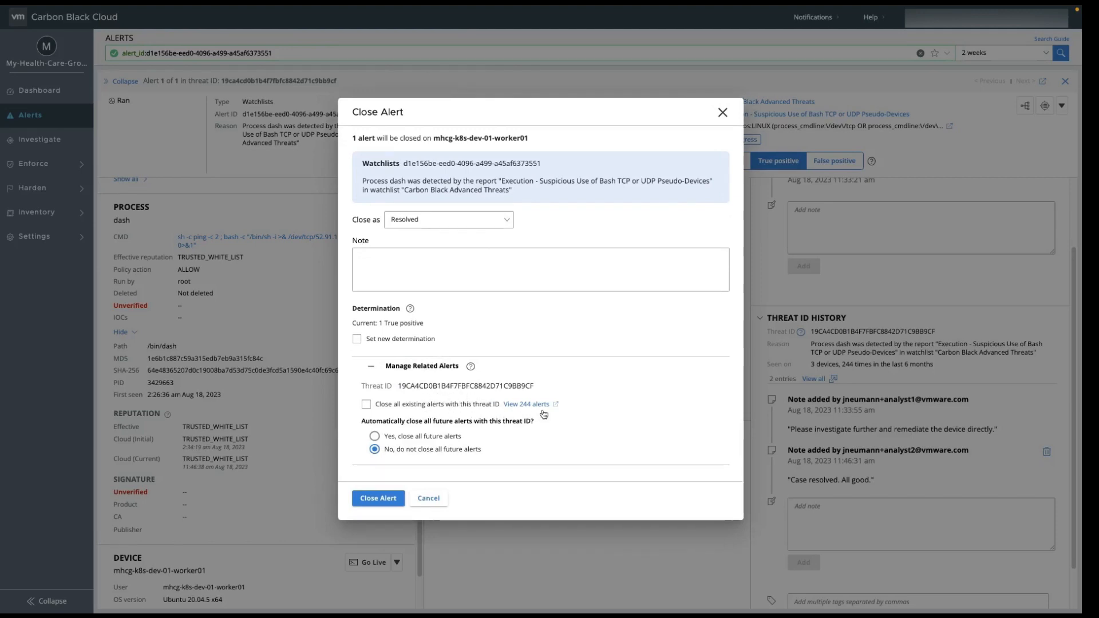
pyautogui.click(367, 405)
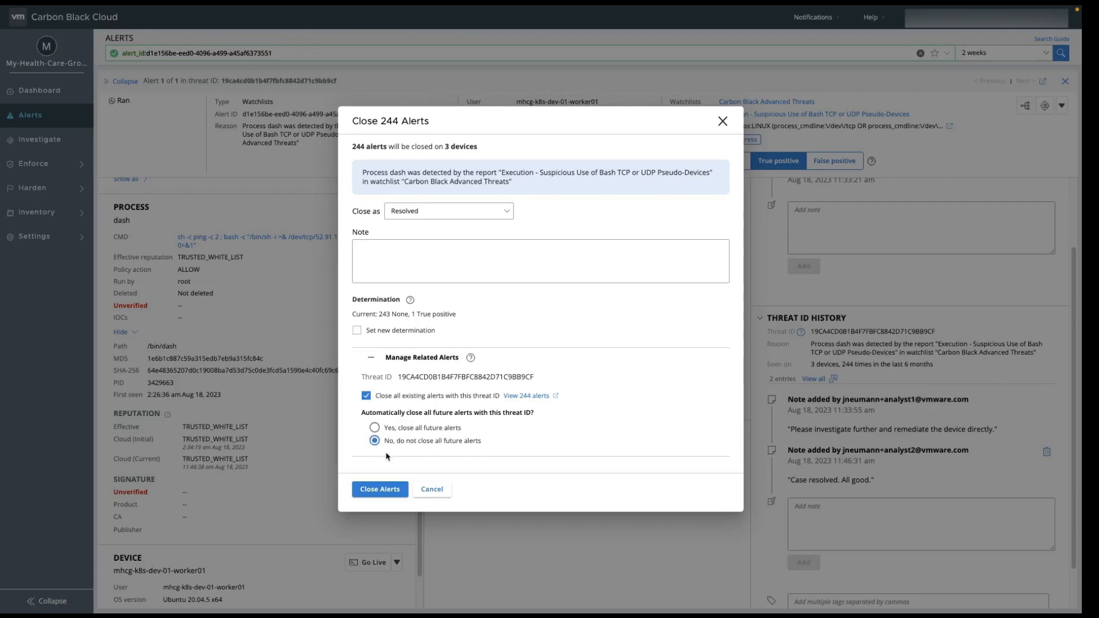
pyautogui.click(388, 494)
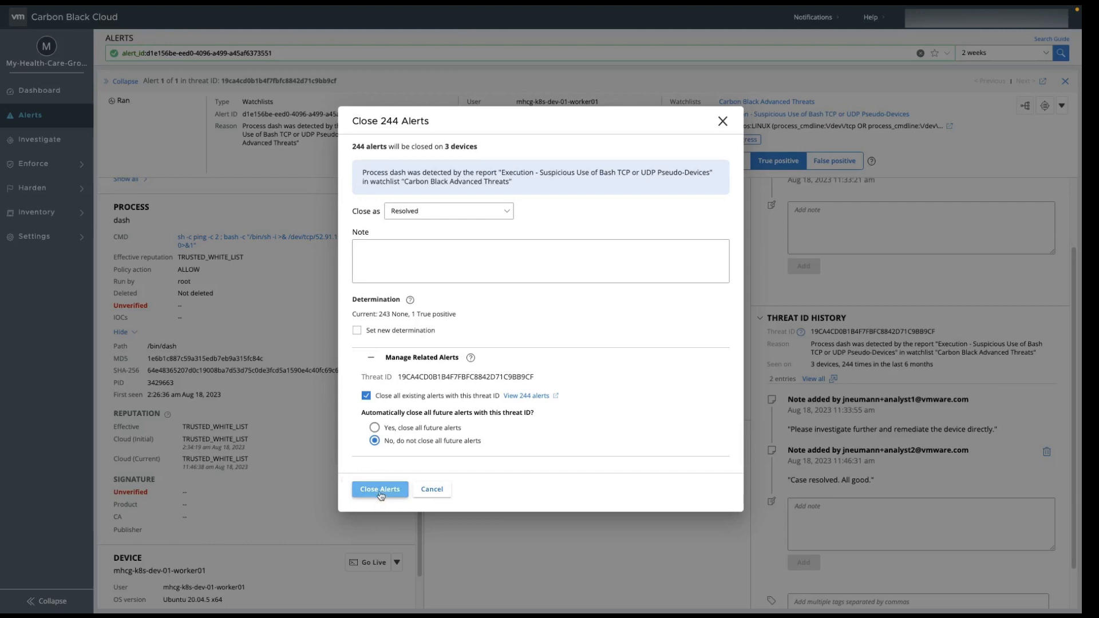